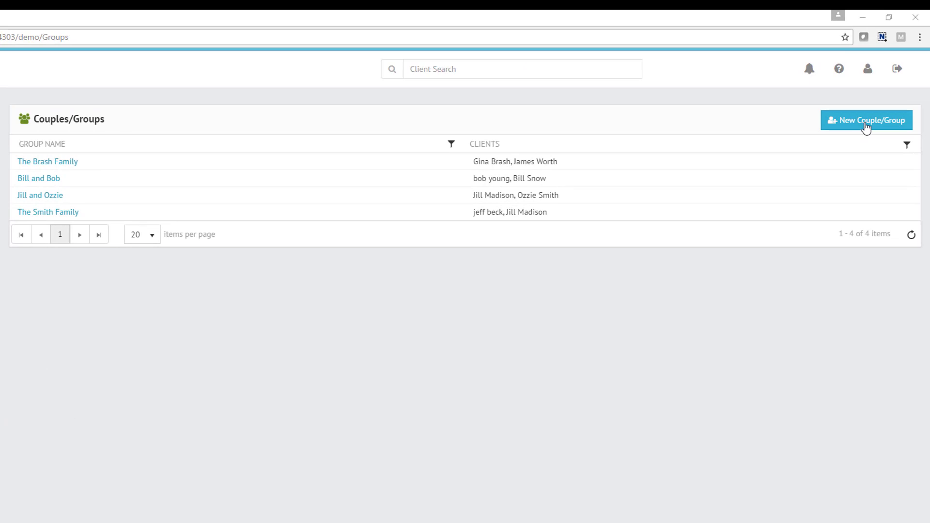
# - Start a new couple/group and enter the two partners' first names and shared surname as the group name
pyautogui.click(860, 130)
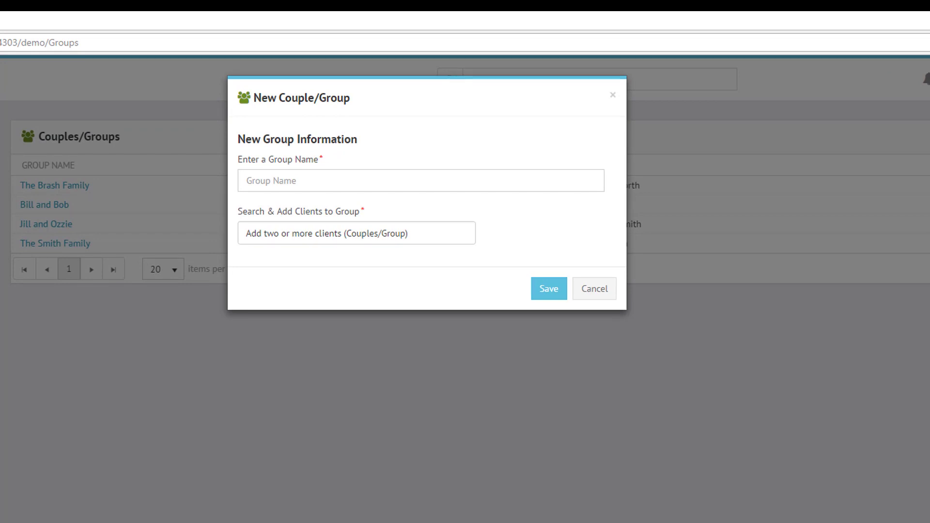
pyautogui.click(481, 187)
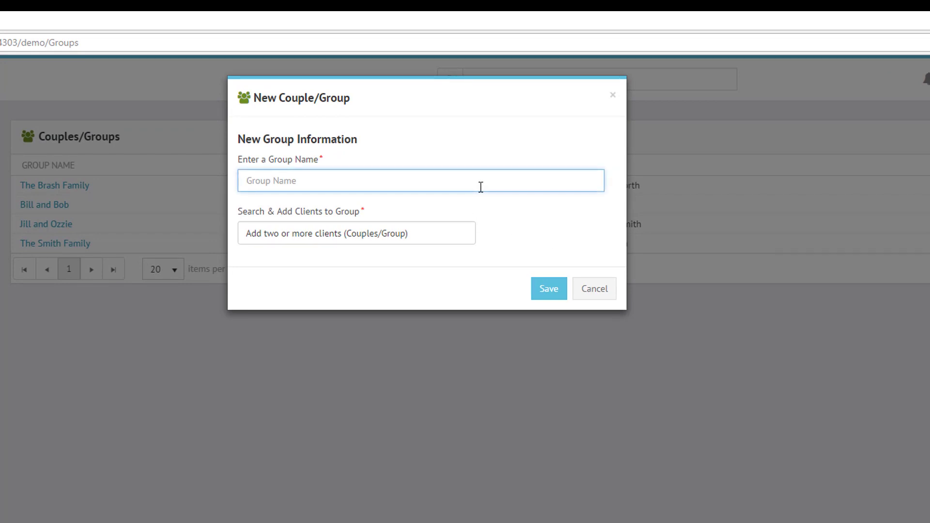
pyautogui.write('Morris and ')
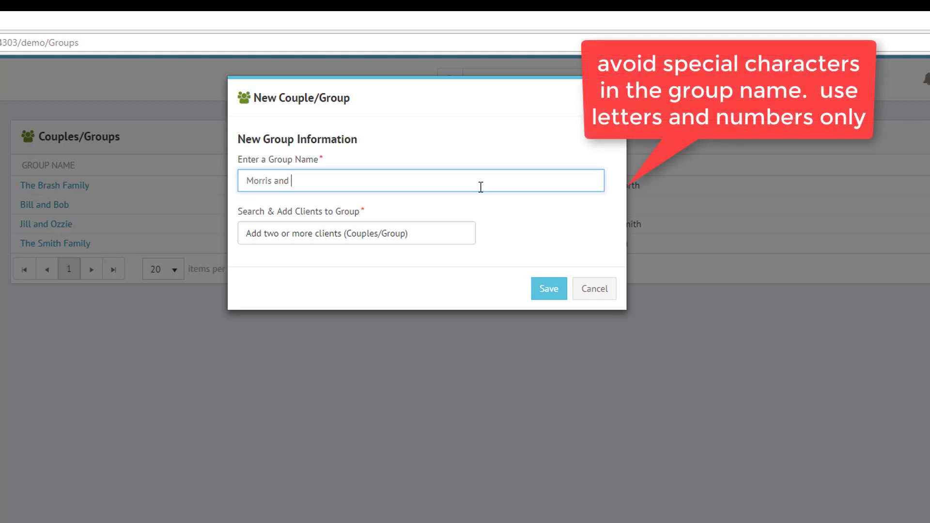
pyautogui.write('Gloria Buttermaker')
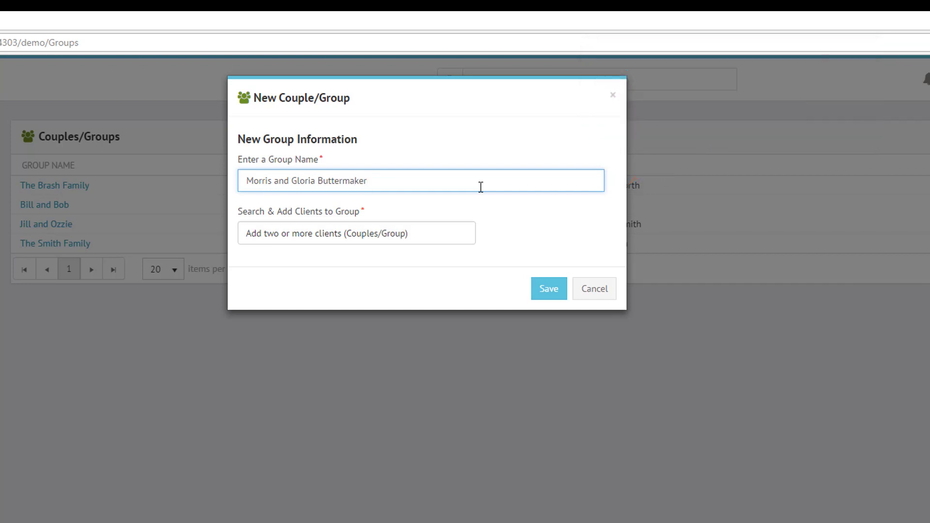
pyautogui.press('Tab')
# - Find and add both partners as clients of the new group, and save the group
pyautogui.click(438, 238)
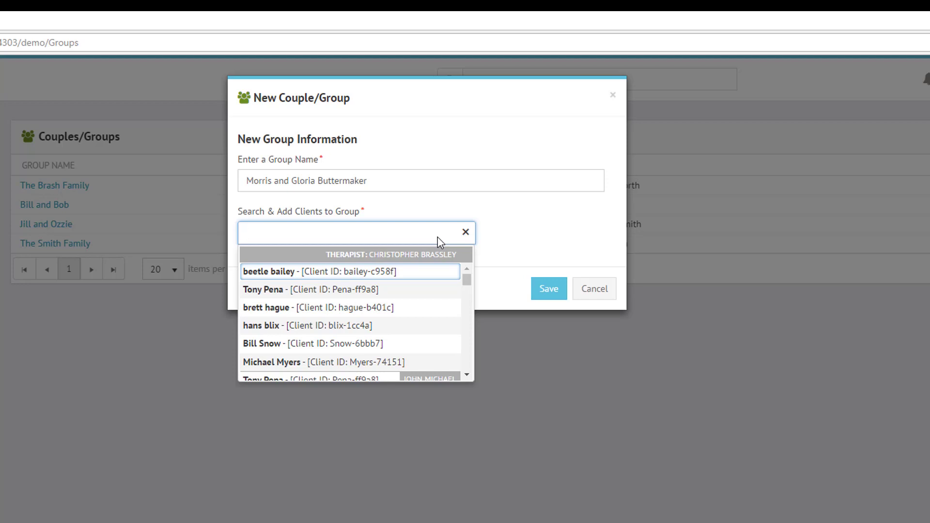
pyautogui.write('morris')
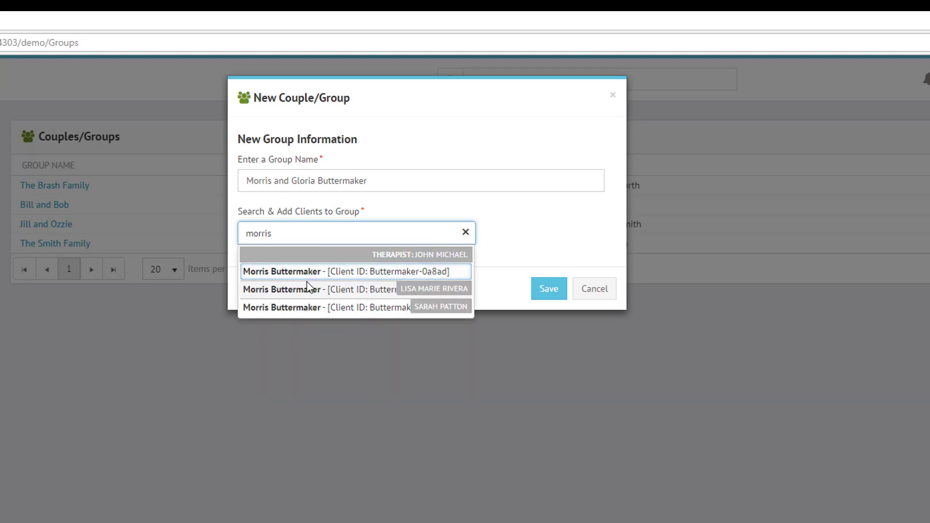
pyautogui.click(291, 289)
pyautogui.click(374, 241)
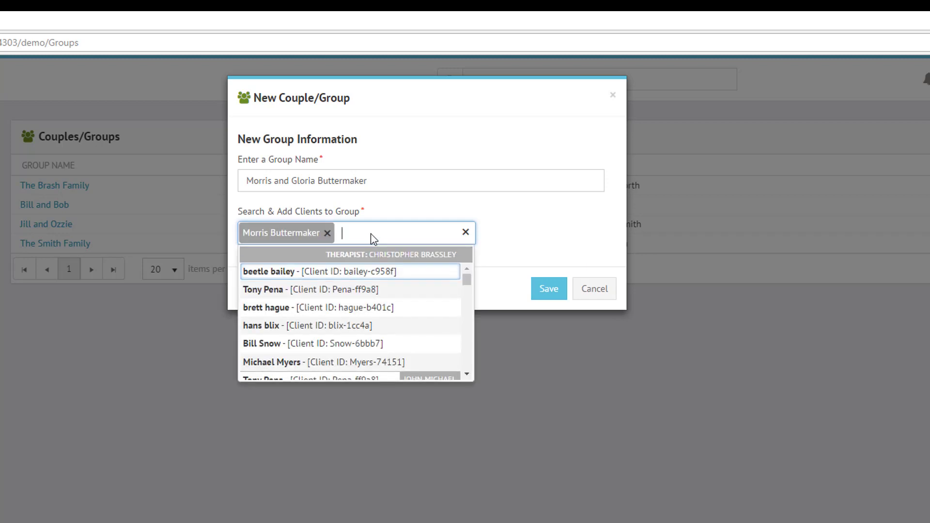
pyautogui.write('glorid')
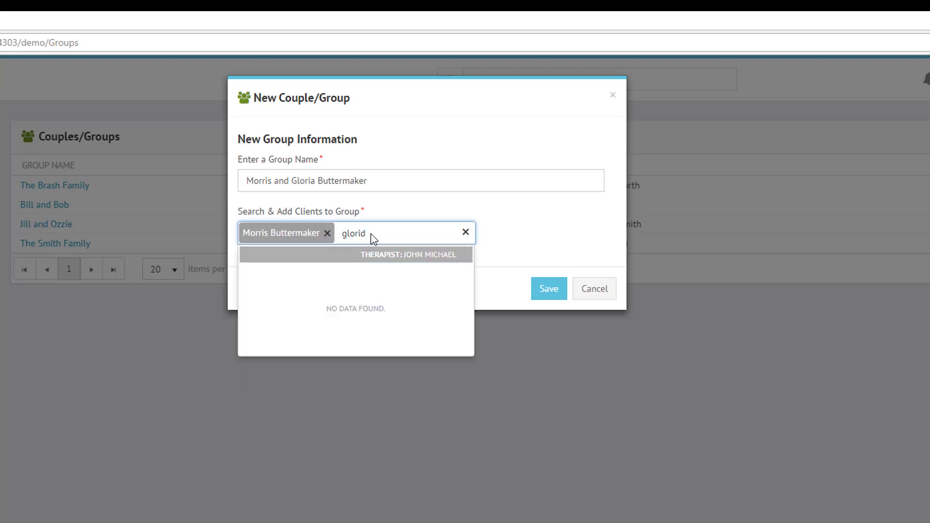
pyautogui.press('BackSpace')
pyautogui.click(314, 273)
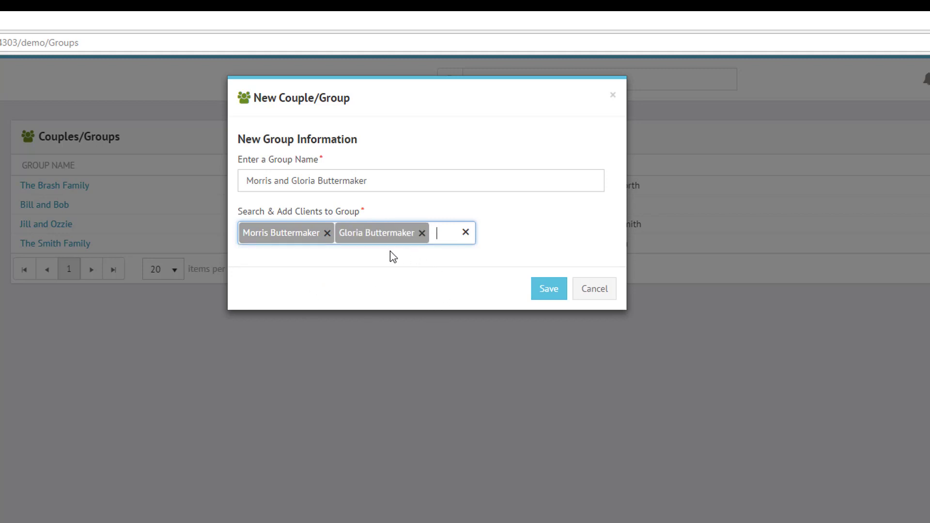
pyautogui.click(548, 291)
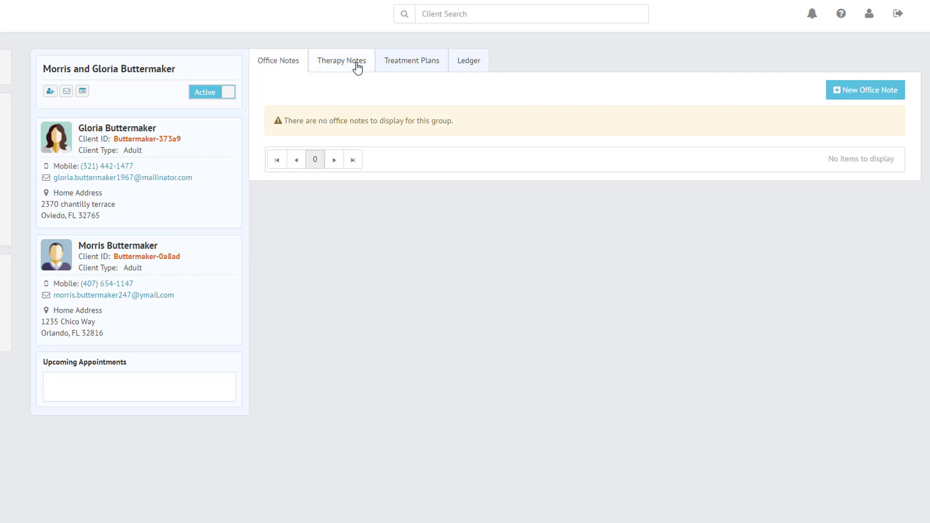
# - Look through the group's therapy notes, treatment plans and ledger
pyautogui.click(346, 58)
pyautogui.click(417, 69)
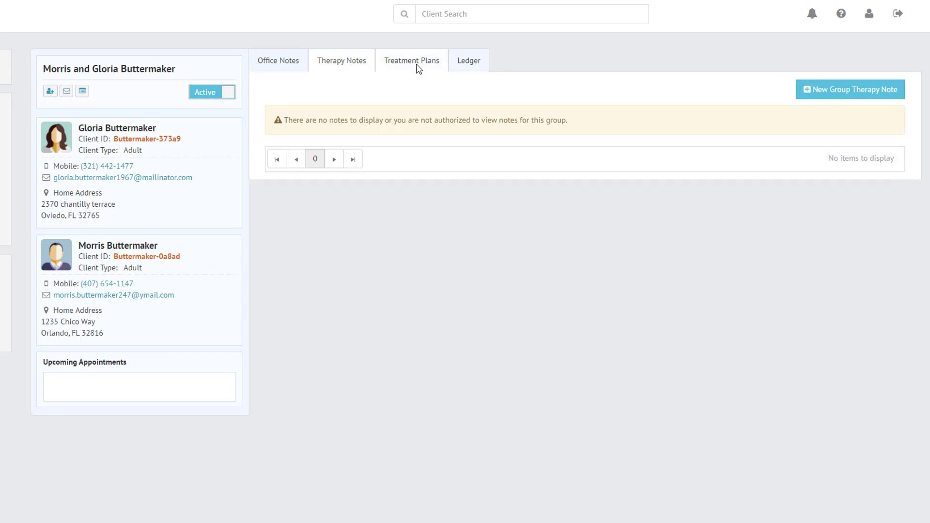
pyautogui.click(469, 68)
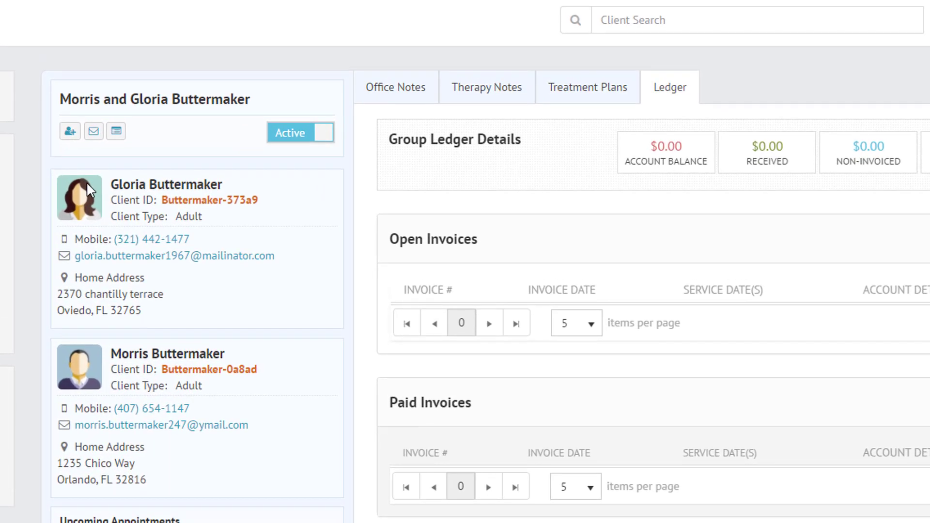
# - Preview adding more clients to the group and emailing the group members, cancelling both
pyautogui.click(70, 132)
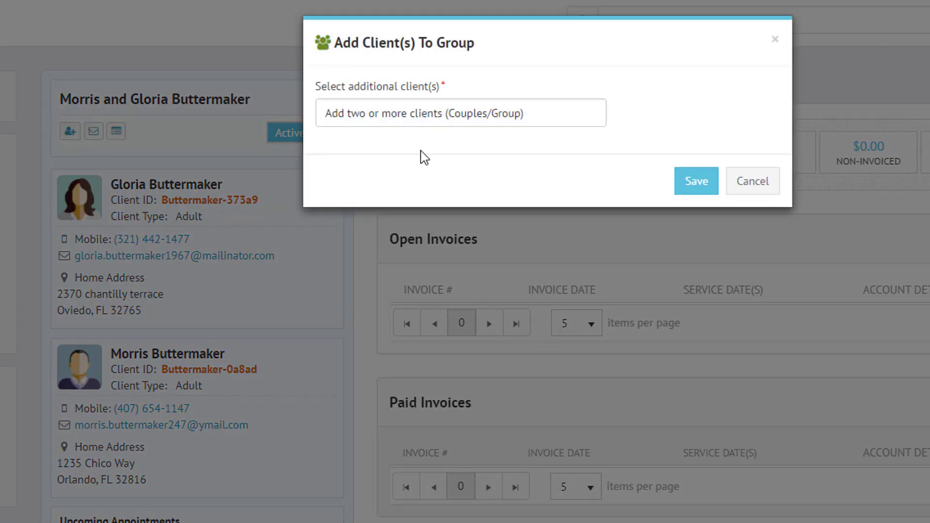
pyautogui.click(467, 112)
pyautogui.click(752, 187)
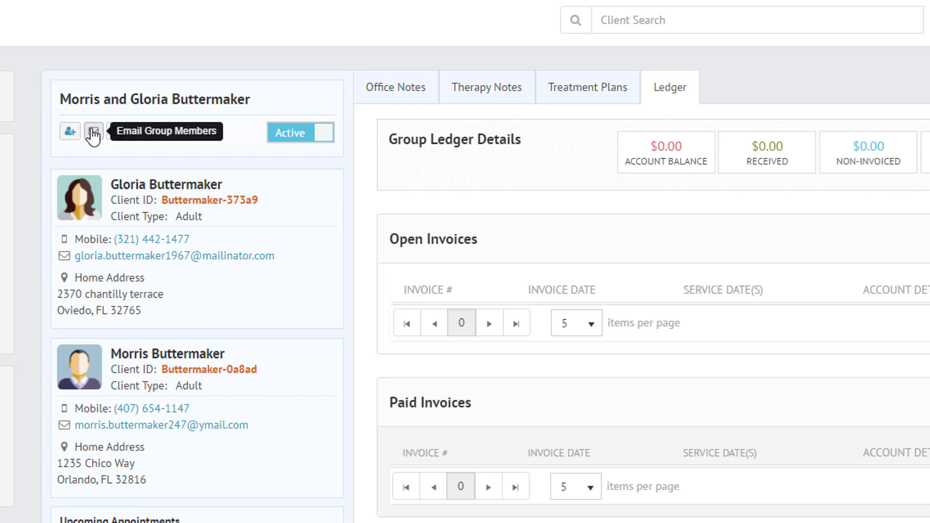
pyautogui.click(92, 132)
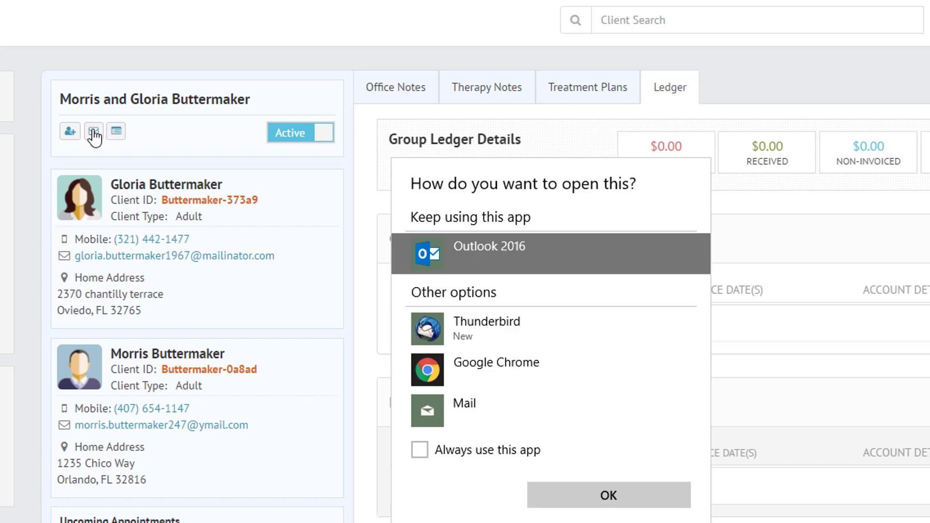
pyautogui.press('Escape')
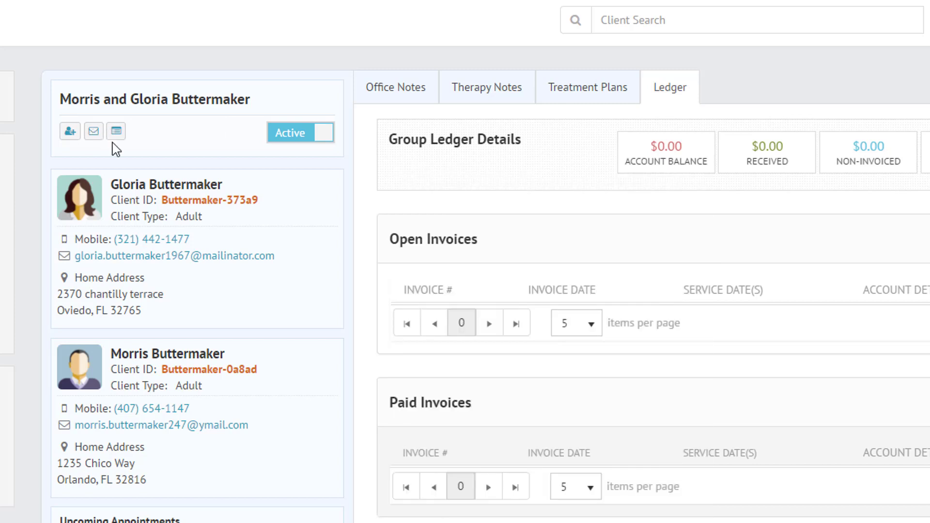
# - Collapse the contact details of all group members and expand them again
pyautogui.click(116, 136)
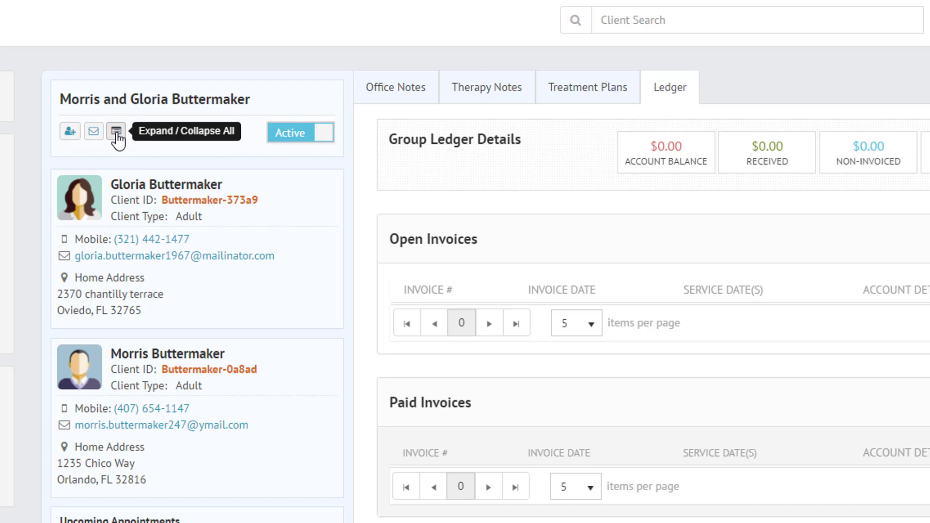
pyautogui.click(116, 136)
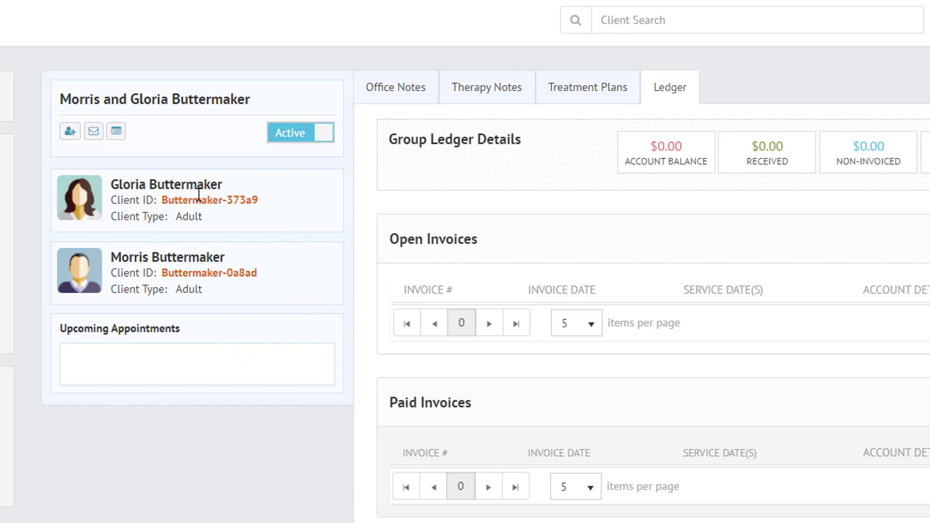
pyautogui.click(117, 133)
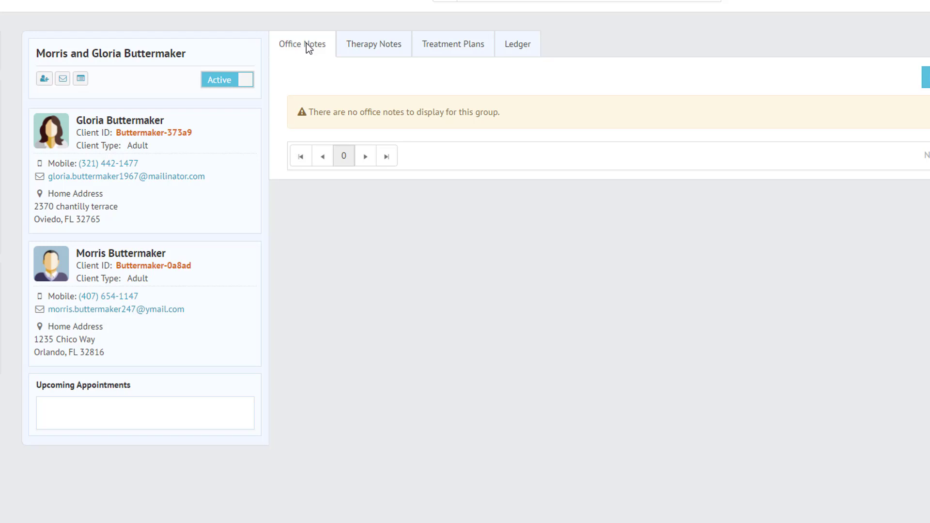
# - Save an unsigned simple group therapy note reading "Our first group note" with primary diagnosis R45.4 Irritability and anger
pyautogui.click(377, 46)
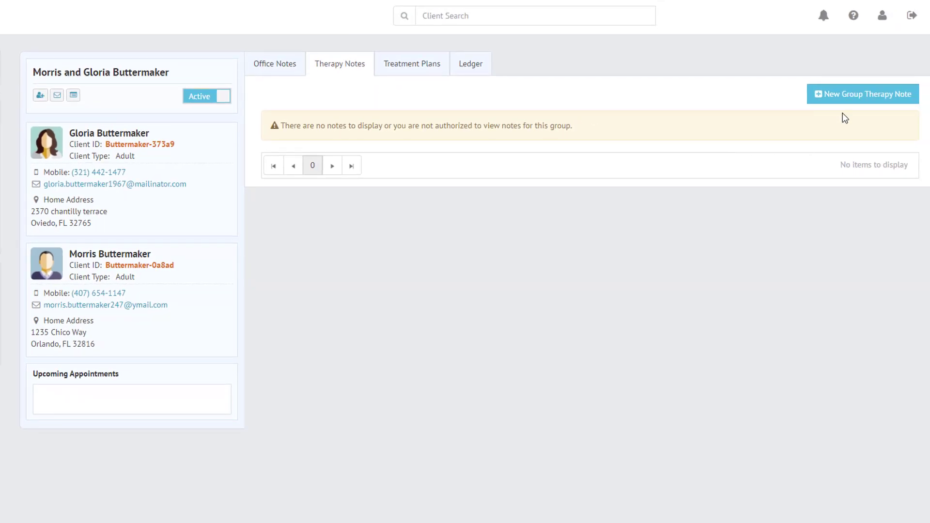
pyautogui.click(852, 96)
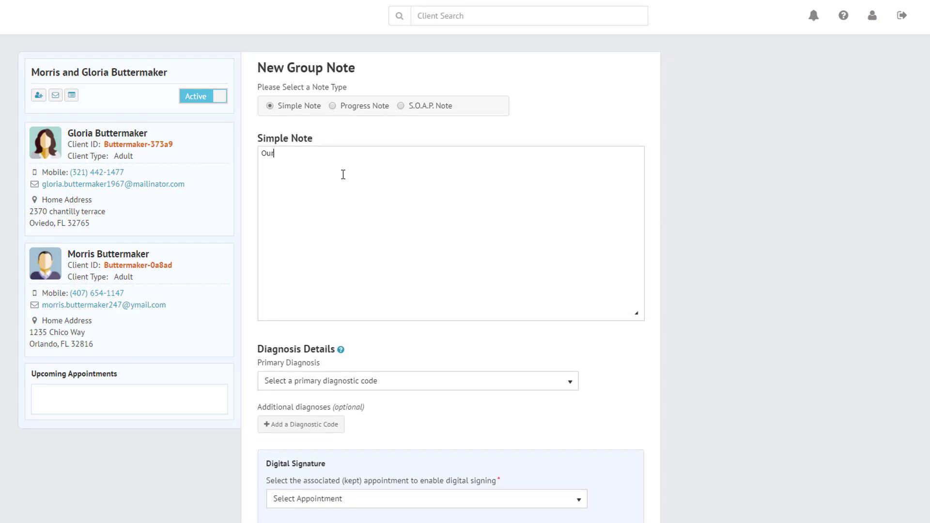
pyautogui.write('Our first group note')
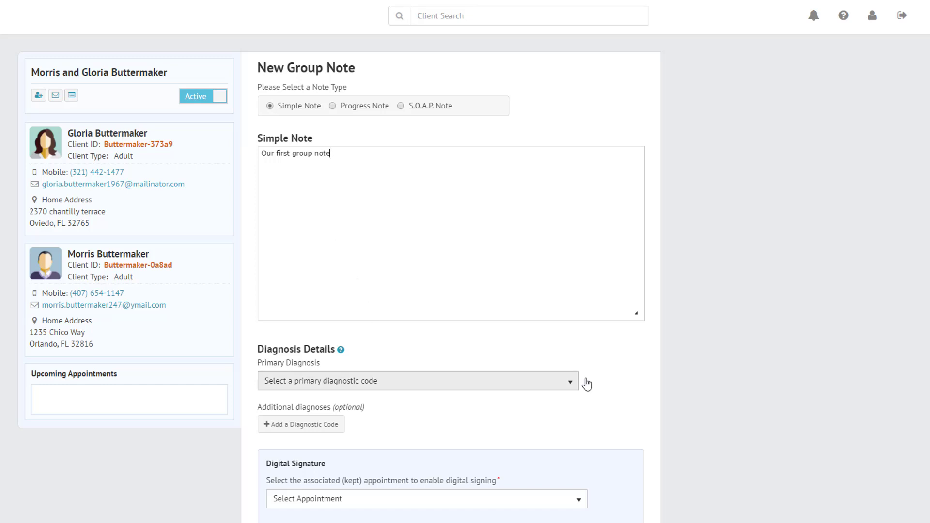
pyautogui.scroll(-1, 925, 335)
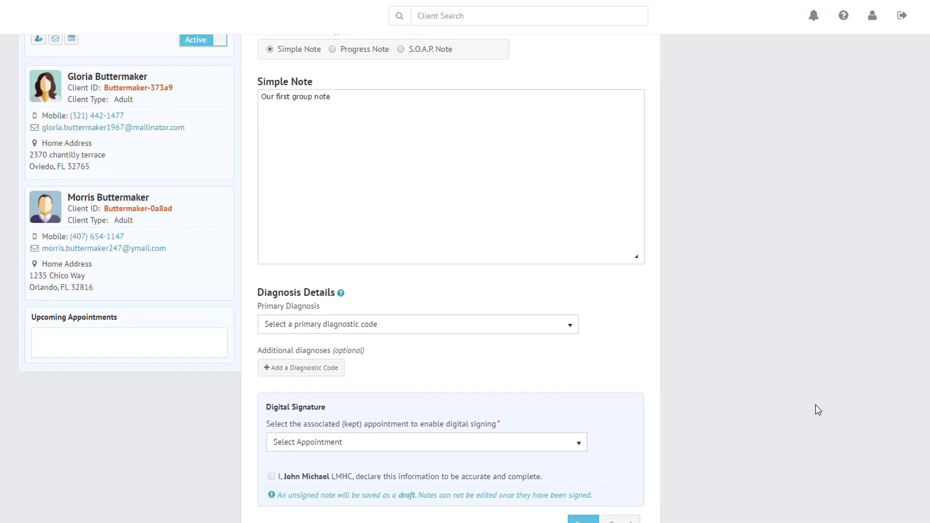
pyautogui.click(512, 333)
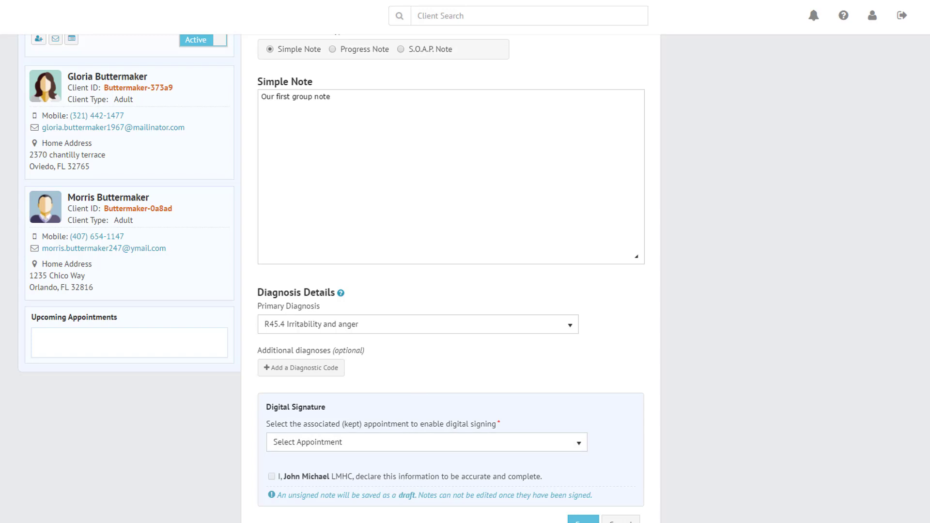
pyautogui.click(583, 519)
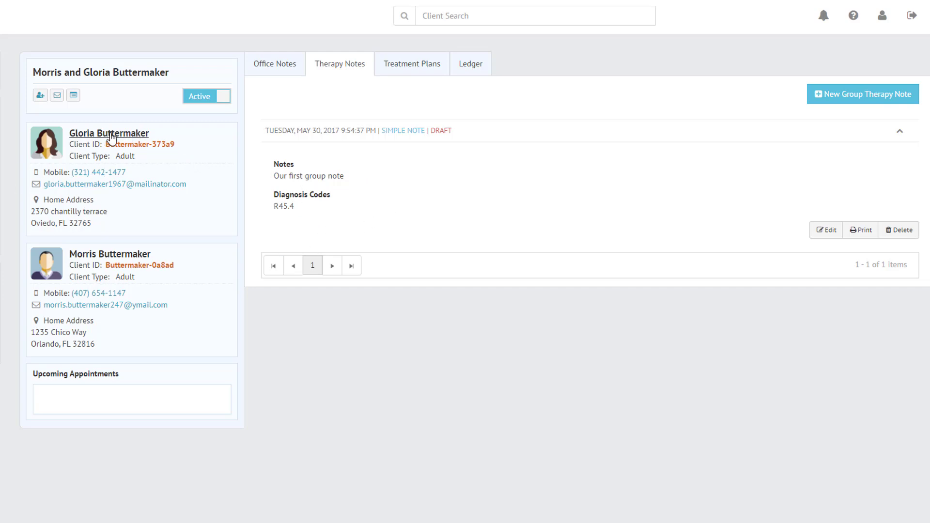
# - Check each partner's individual client profile for the group note among their therapy notes
pyautogui.click(110, 135)
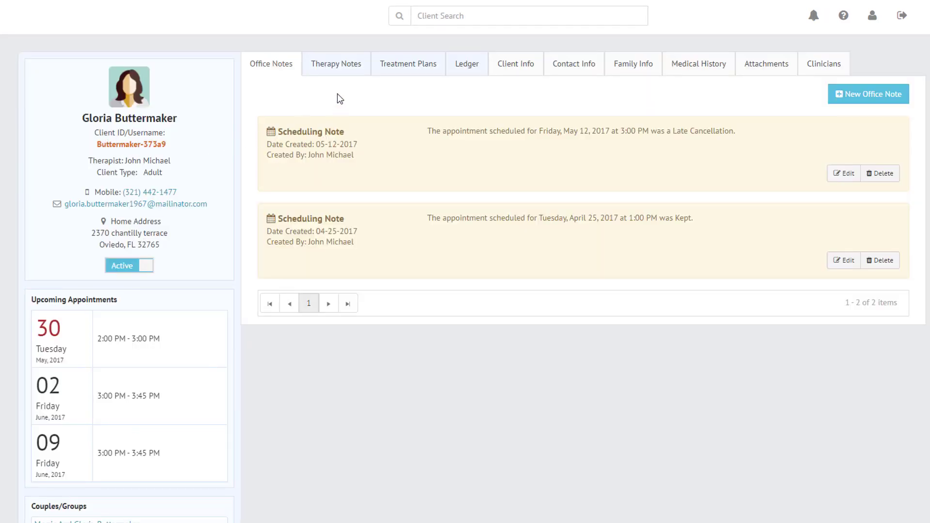
pyautogui.click(334, 65)
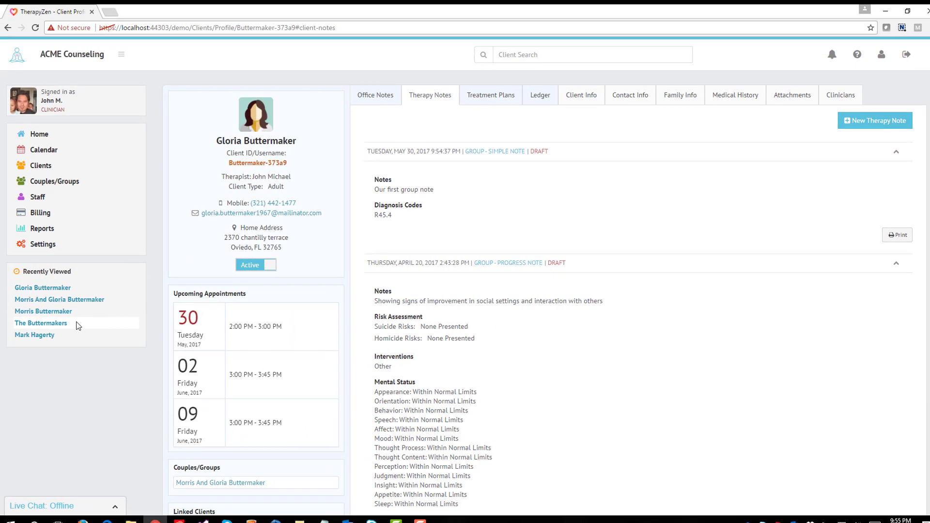
pyautogui.click(45, 318)
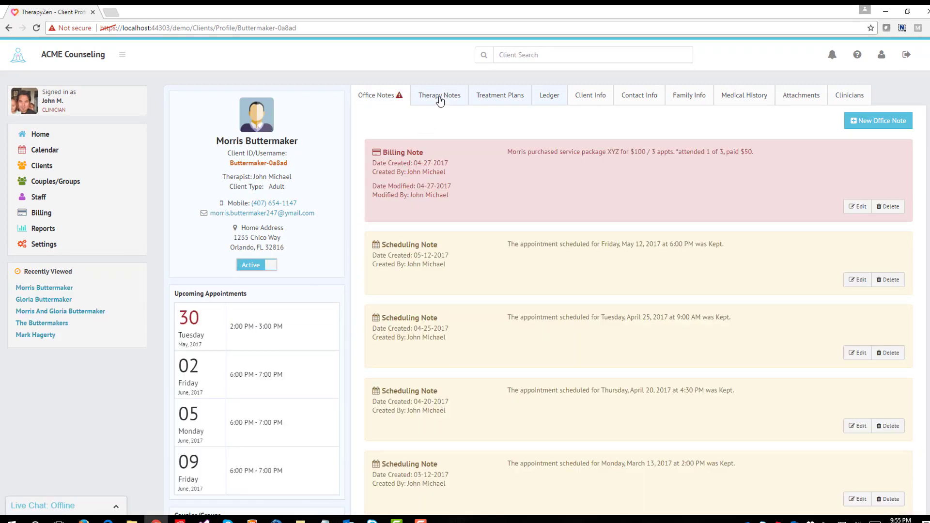
pyautogui.click(440, 96)
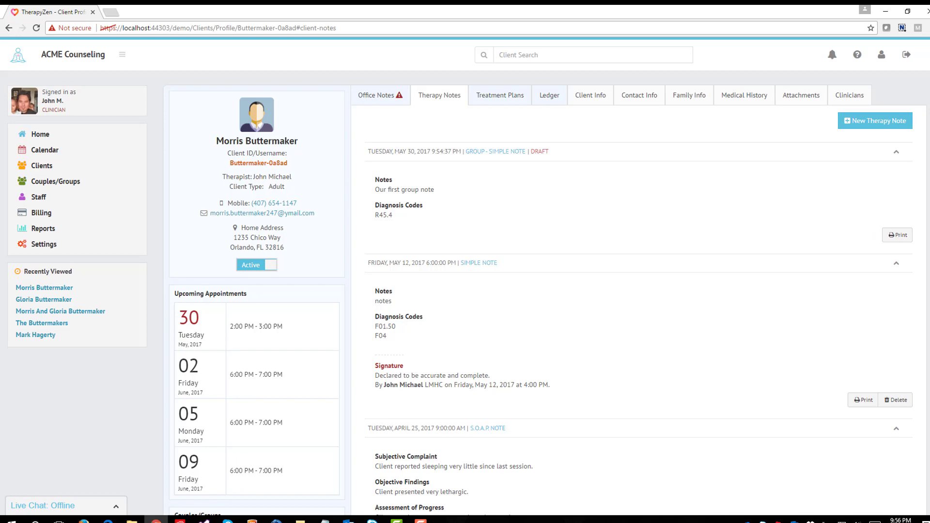
# - Return to the couple's group record through the group listed in the client's profile
pyautogui.scroll(-6, 545, 291)
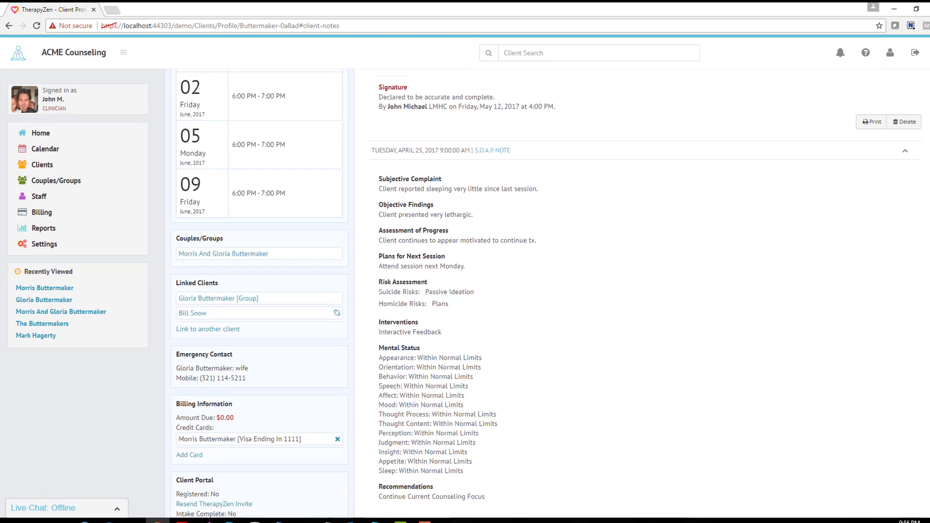
pyautogui.scroll(-1, 545, 291)
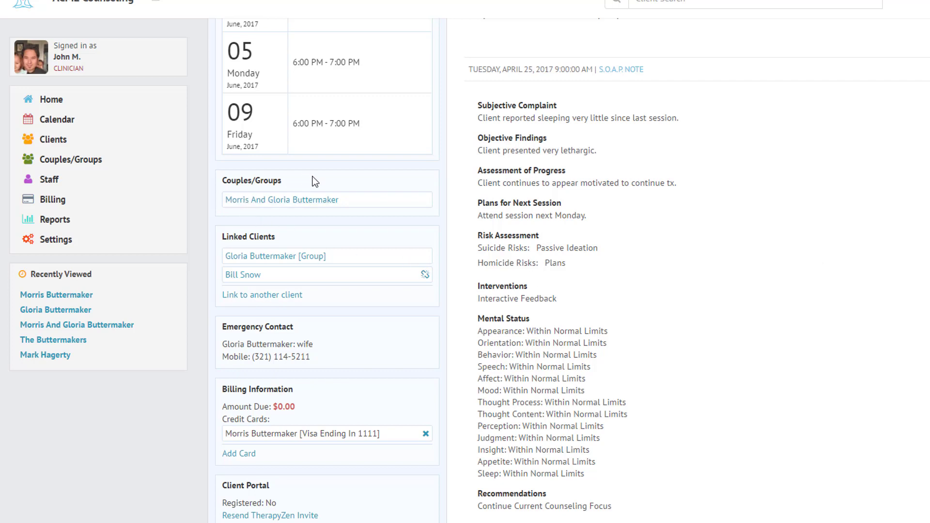
pyautogui.click(274, 205)
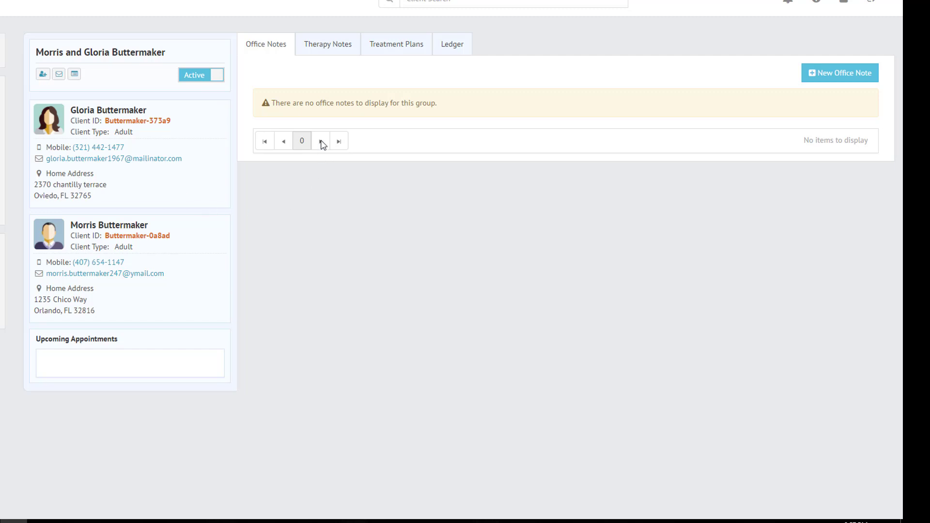
# - Open a new treatment plan for the group and review the form from mental status to digital signature
pyautogui.click(397, 49)
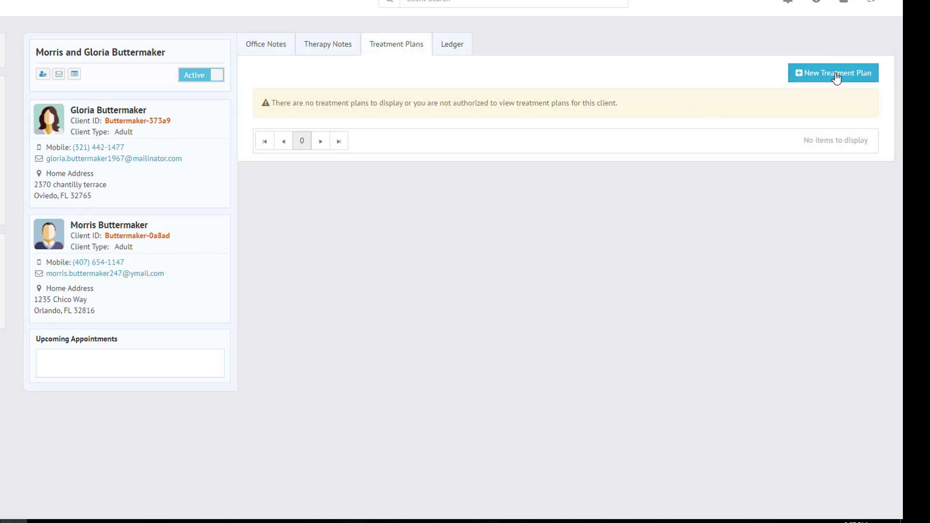
pyautogui.click(806, 73)
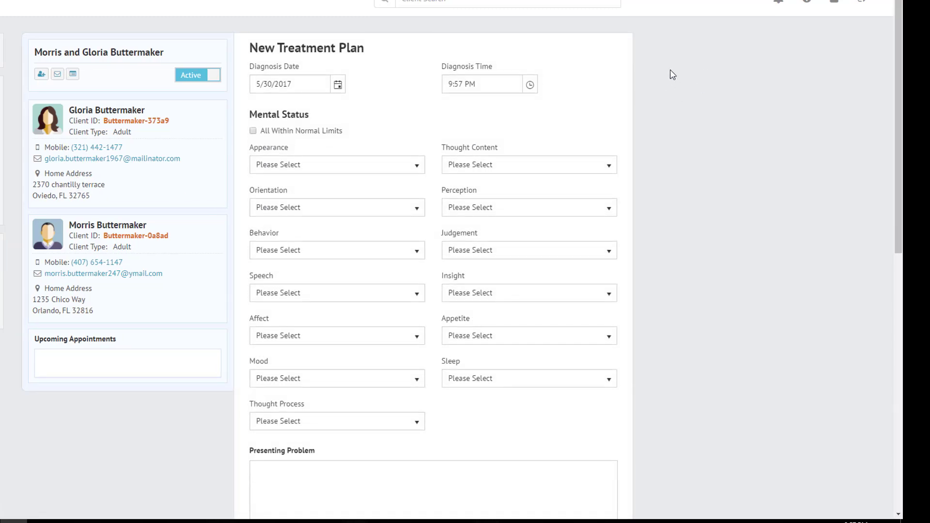
pyautogui.moveTo(898, 95); pyautogui.dragTo(898, 339)
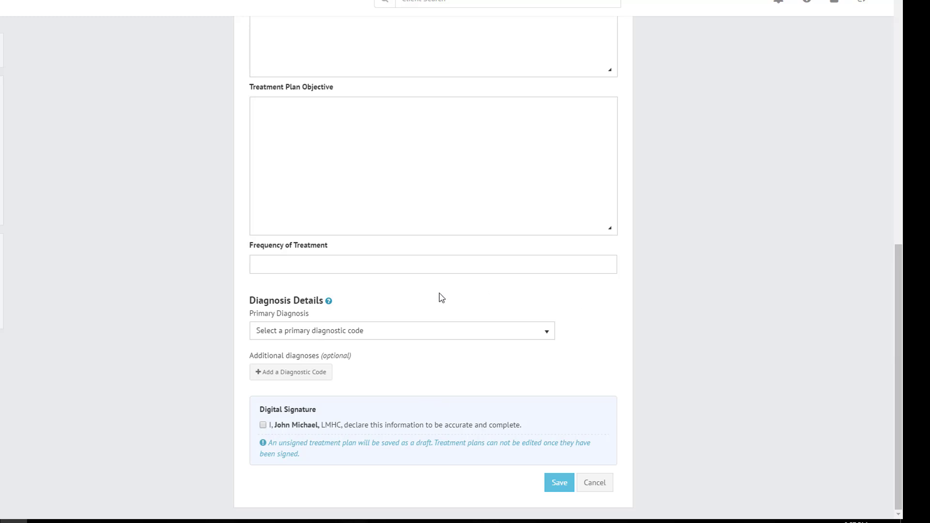
# - Cancel the blank treatment plan and view the group's ledger
pyautogui.click(598, 488)
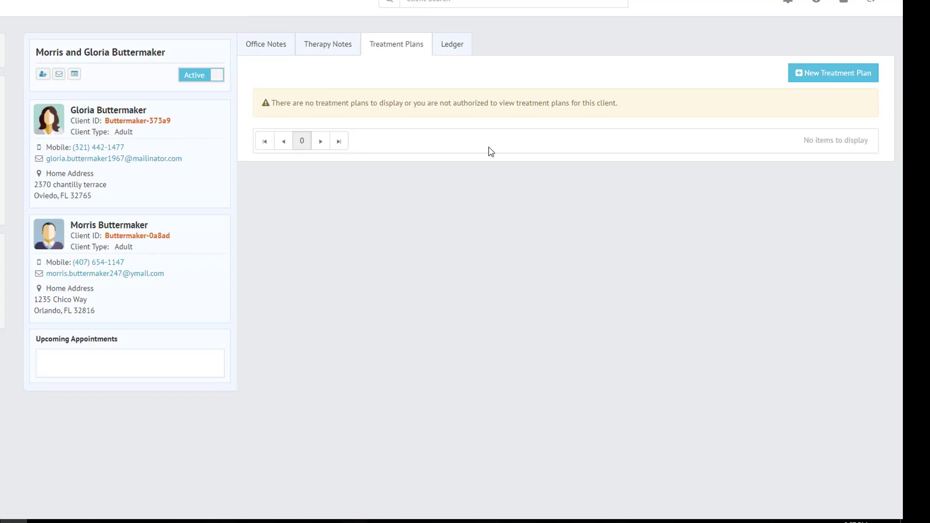
pyautogui.click(453, 45)
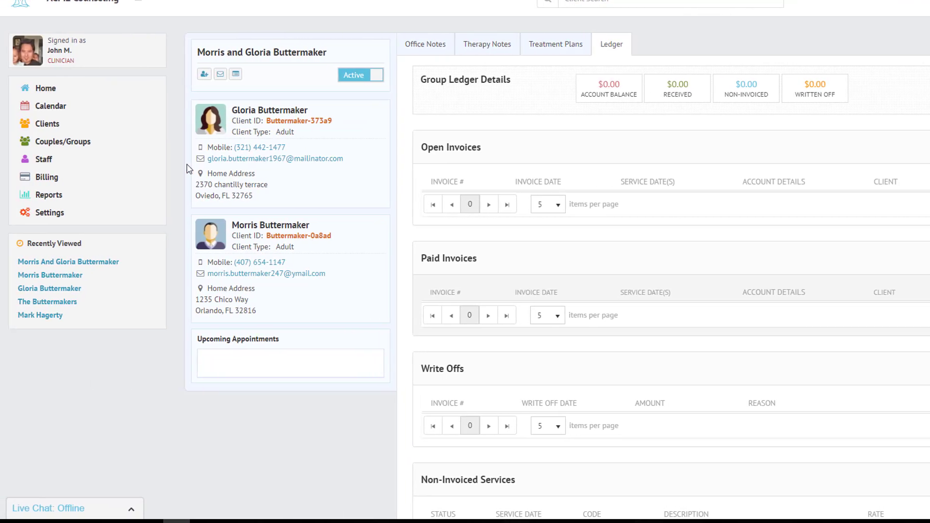
# - Show the afternoon hours of Thursday, June 1, 2017 in the calendar's timeline
pyautogui.click(52, 110)
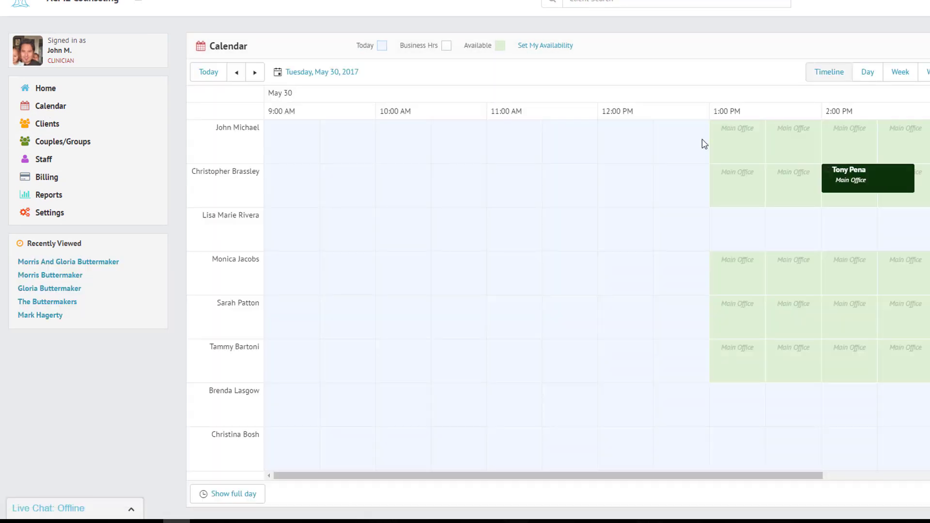
pyautogui.click(316, 73)
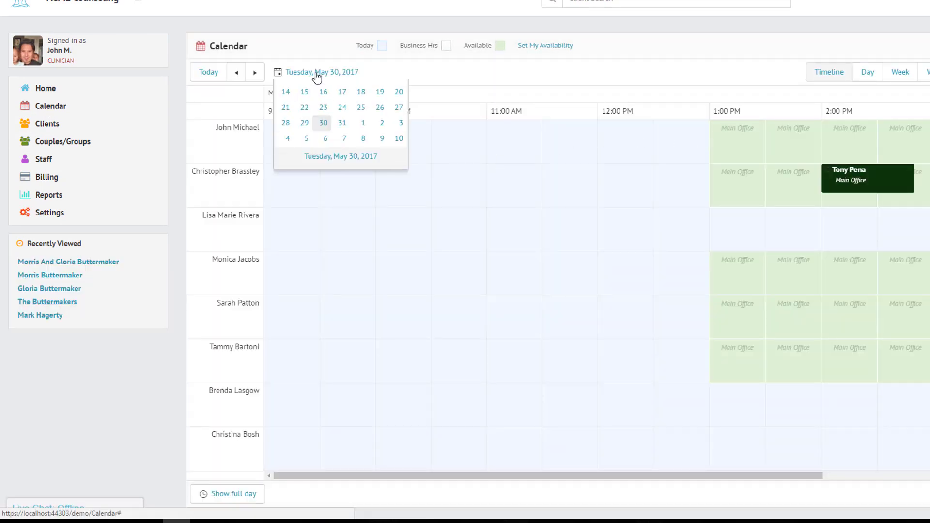
pyautogui.click(363, 186)
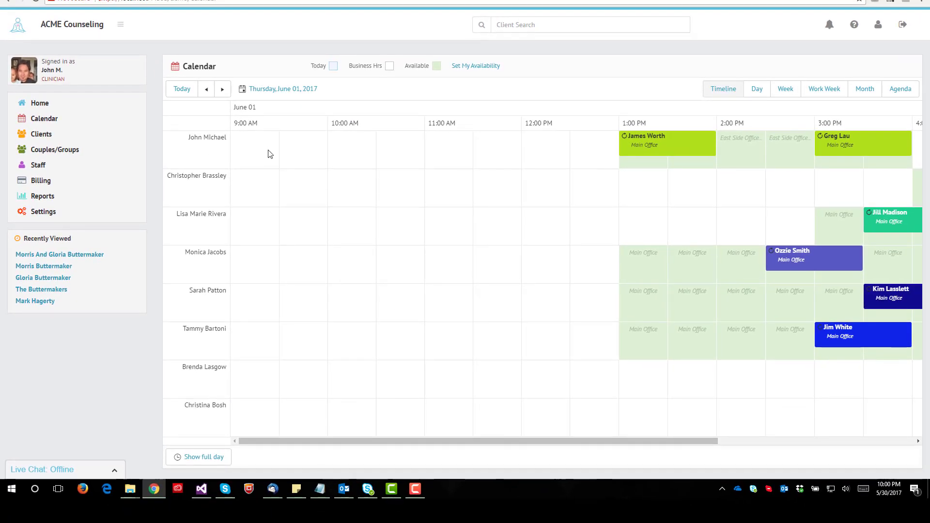
pyautogui.moveTo(388, 443); pyautogui.dragTo(632, 454)
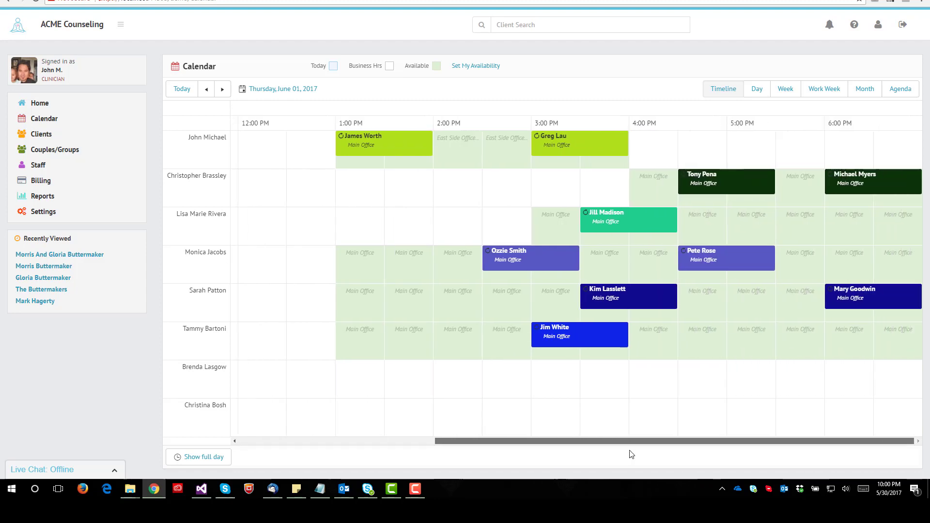
# - Book a 60-minute 90837 Psychotherapy appointment for the couple's group with the signed-in clinician at 2:00 PM on 6/1/2017
pyautogui.doubleClick(454, 142)
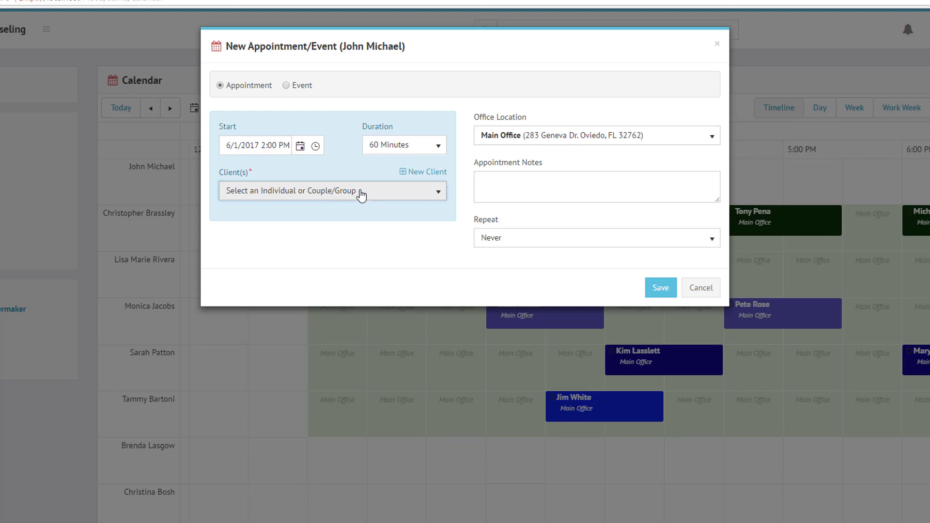
pyautogui.click(361, 194)
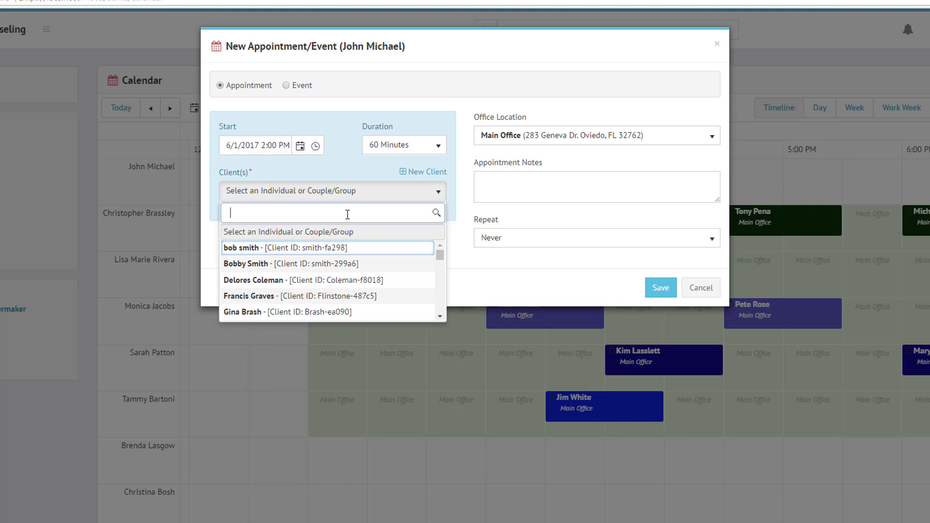
pyautogui.write('glorid')
pyautogui.write(' bu')
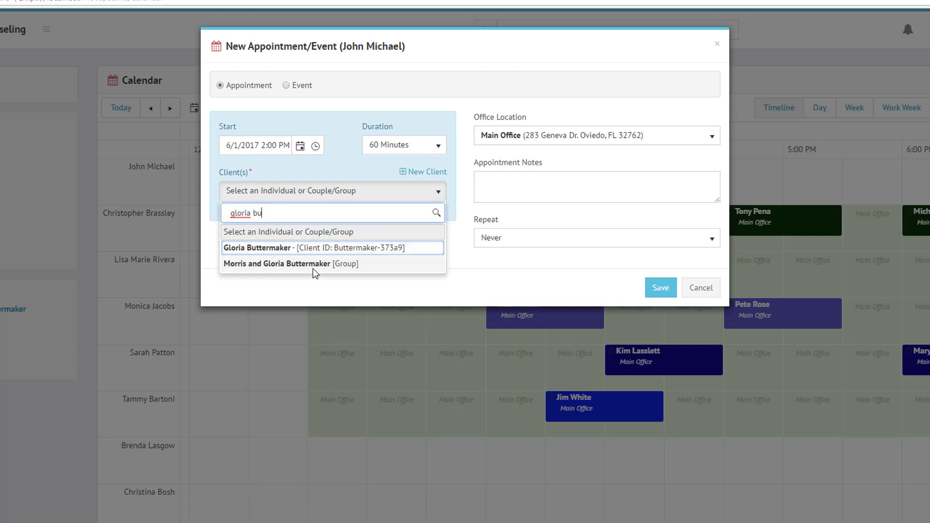
pyautogui.click(296, 264)
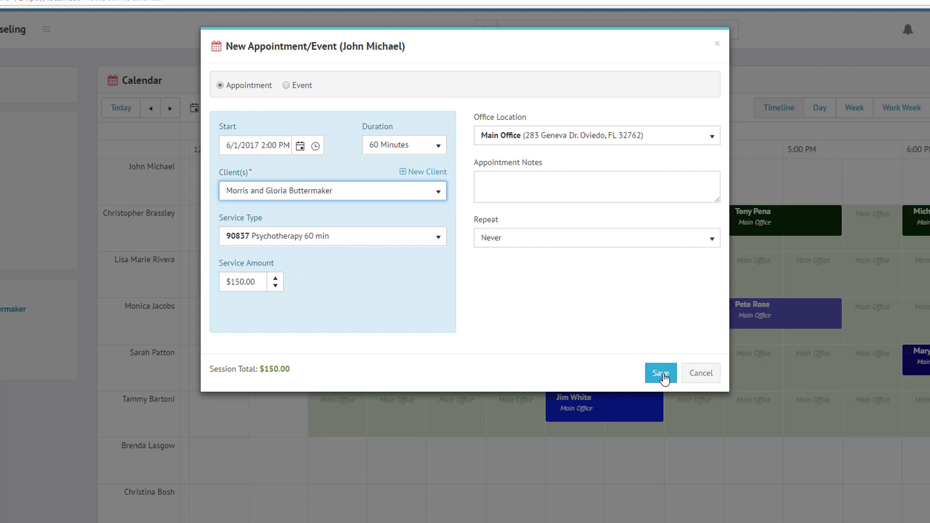
pyautogui.click(660, 374)
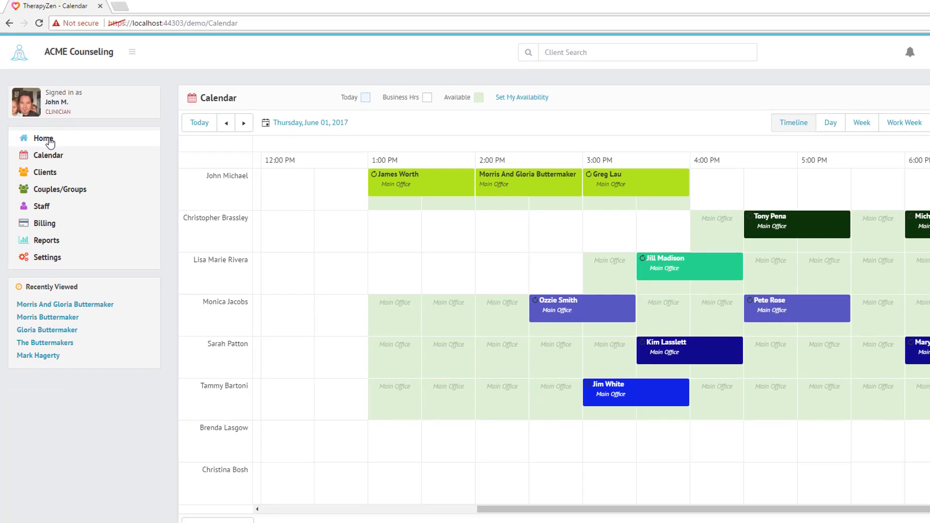
# - Check in the group's June 1, 2017 appointment from the home page with status Kept
pyautogui.click(51, 143)
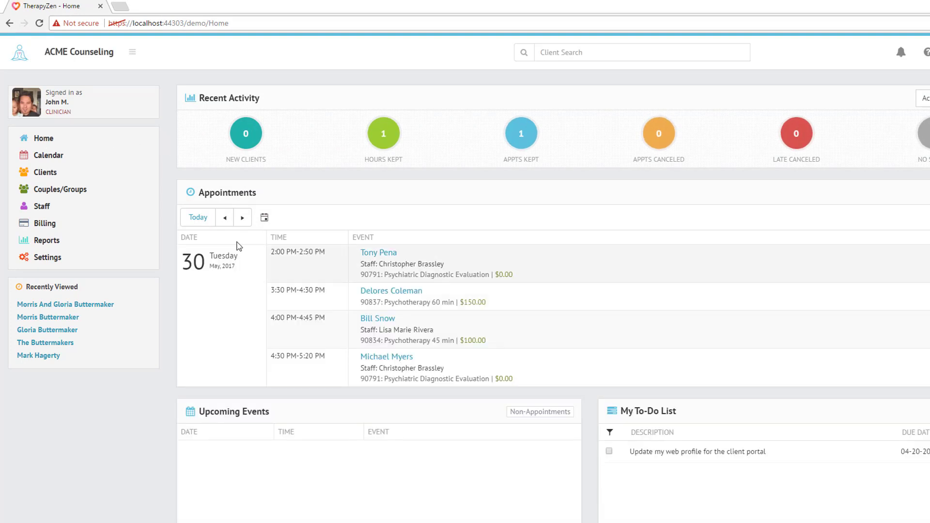
pyautogui.click(264, 217)
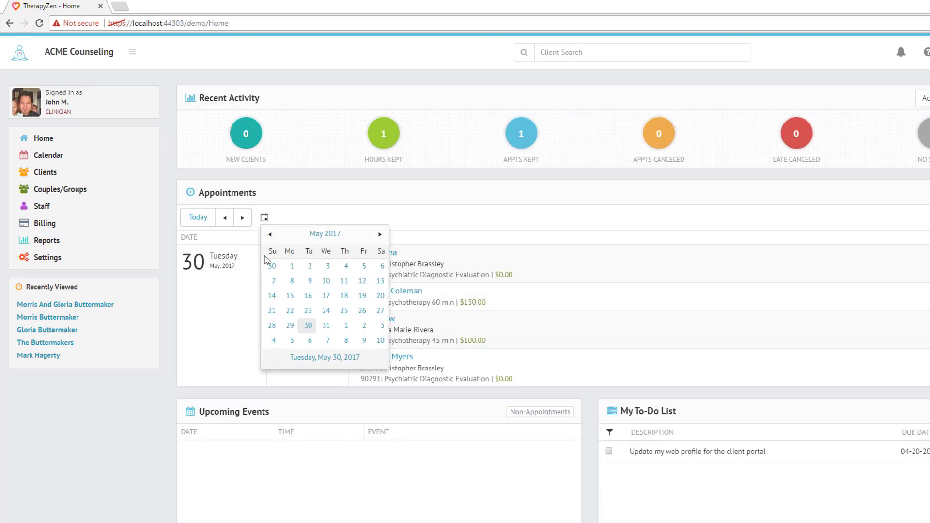
pyautogui.click(346, 327)
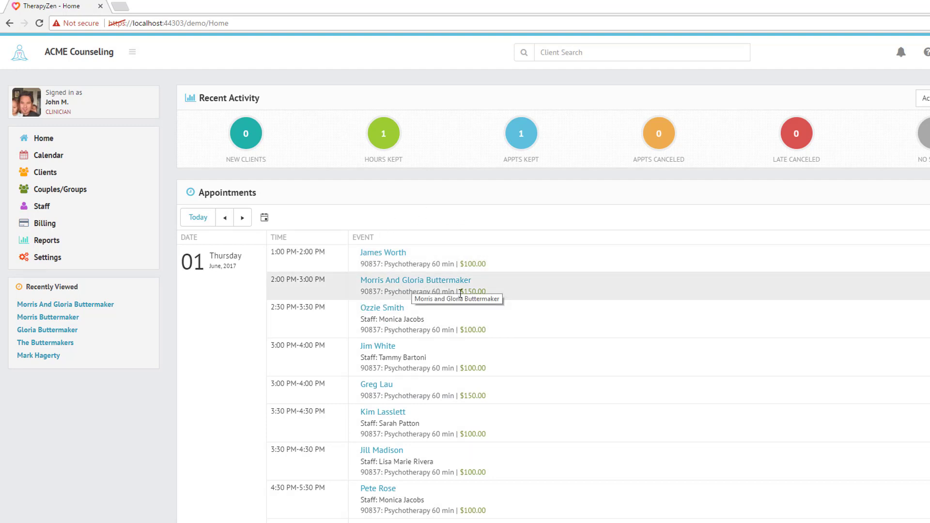
pyautogui.click(869, 286)
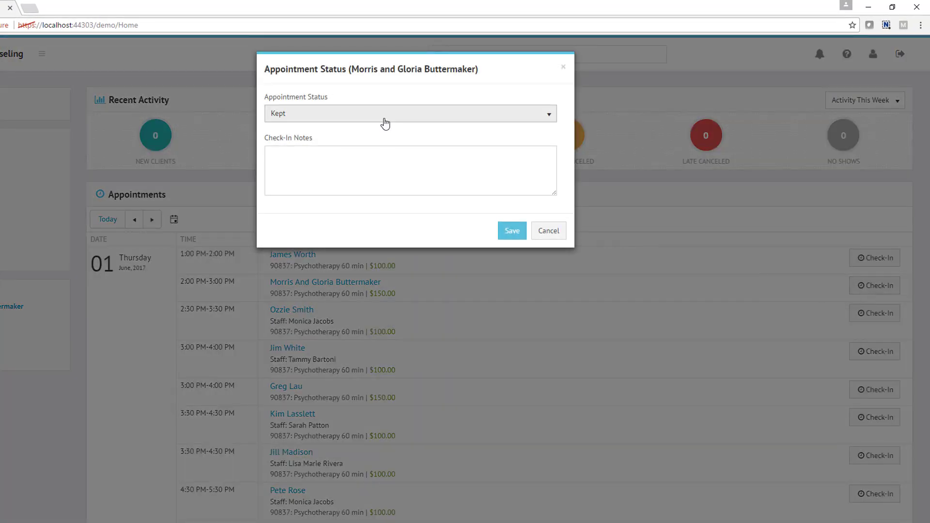
pyautogui.click(510, 231)
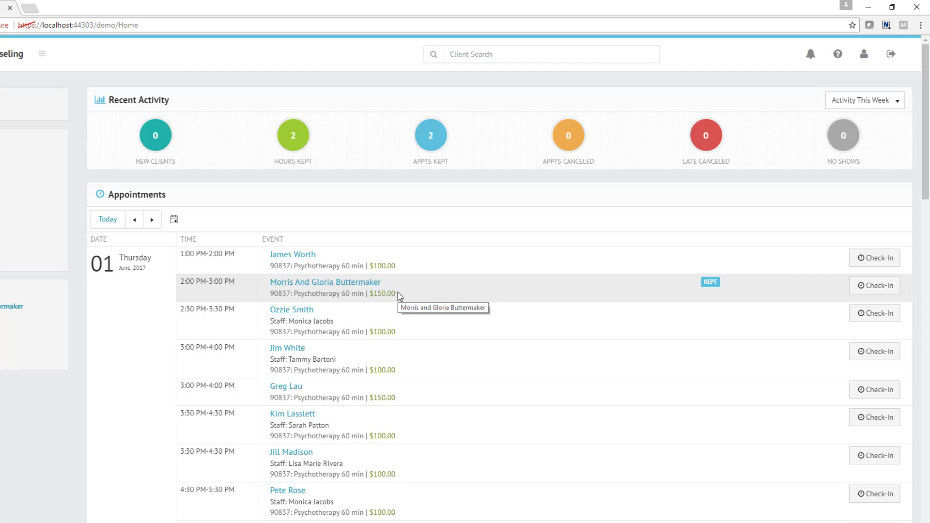
# - From the group's ledger, invoice the kept session with payer distribution Multiple Invoices - Equal Distribution To Each
pyautogui.click(357, 283)
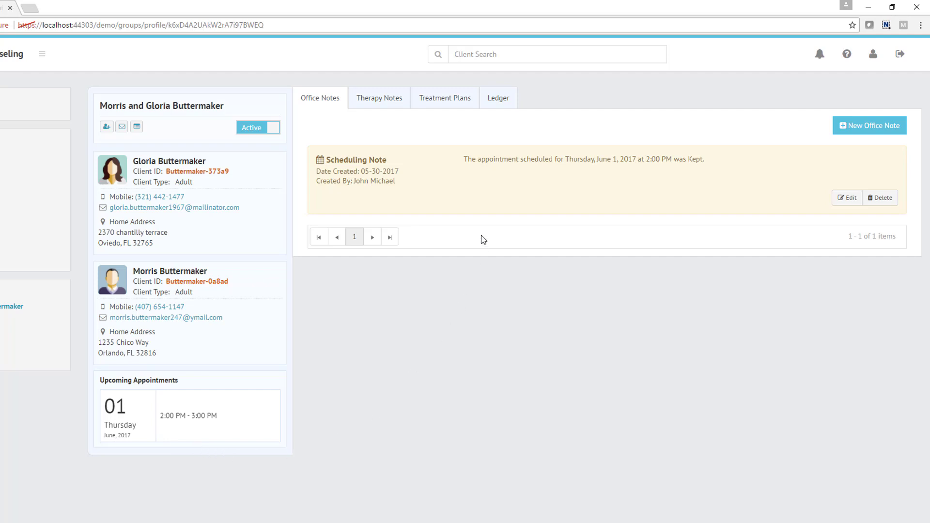
pyautogui.click(497, 99)
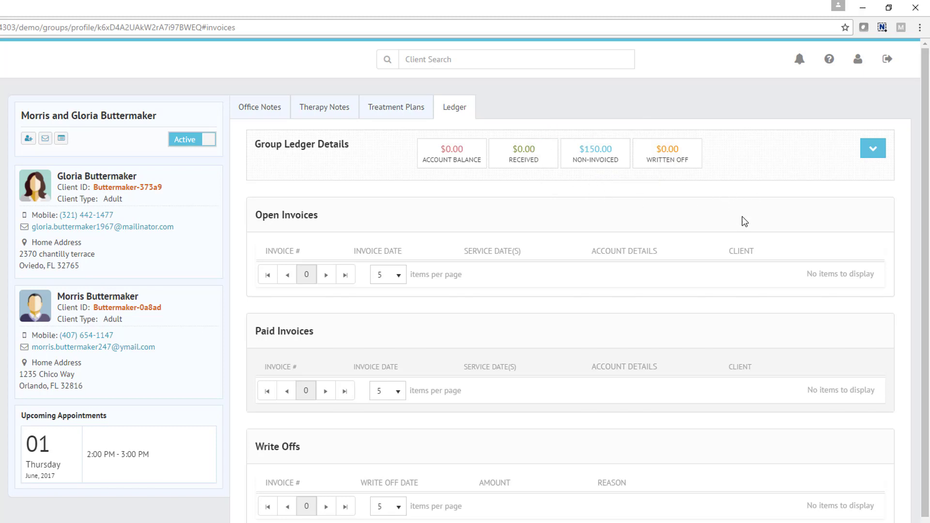
pyautogui.click(884, 153)
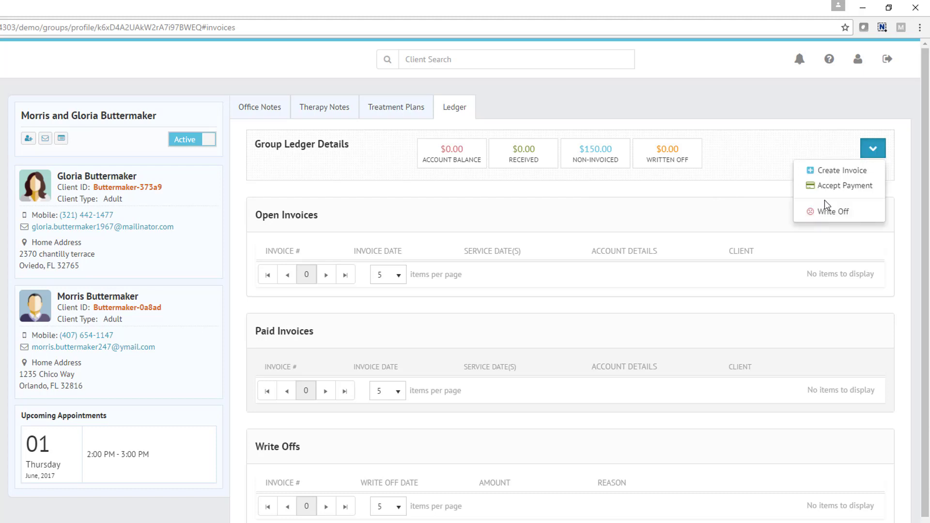
pyautogui.click(840, 173)
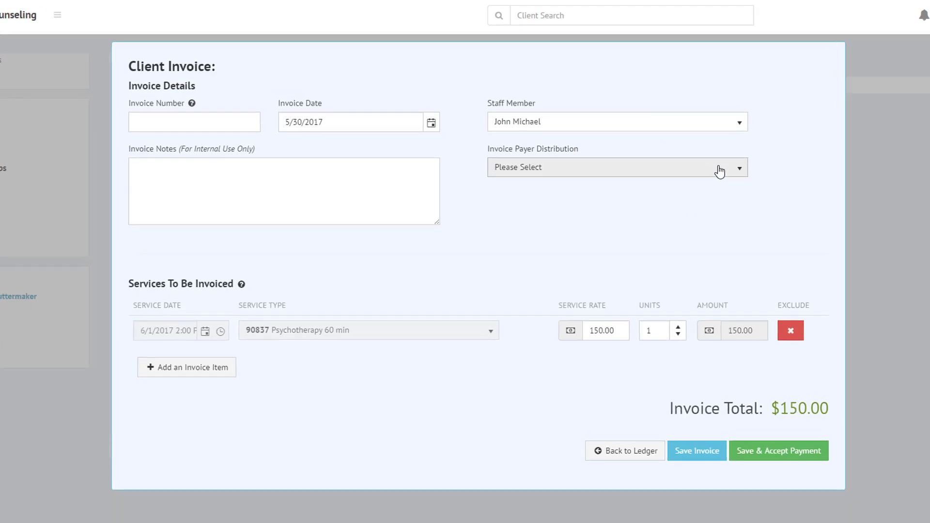
pyautogui.click(720, 169)
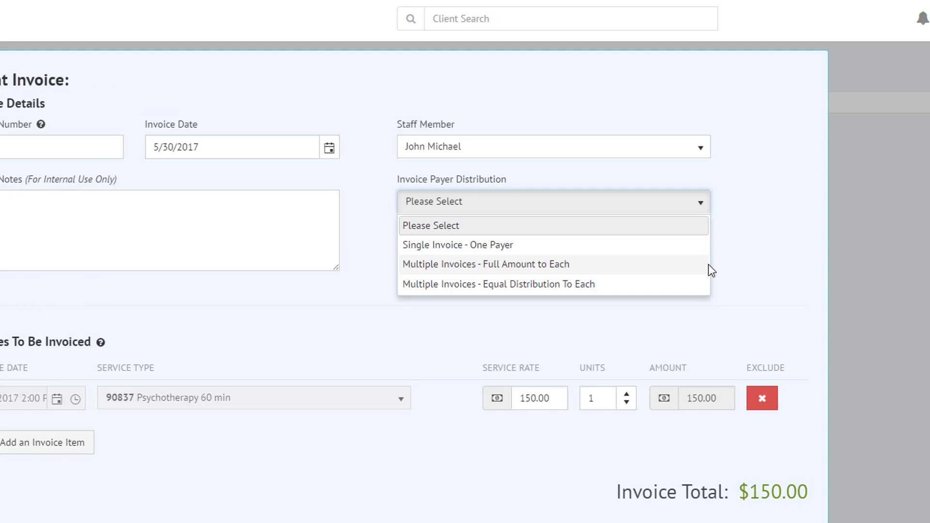
pyautogui.click(539, 285)
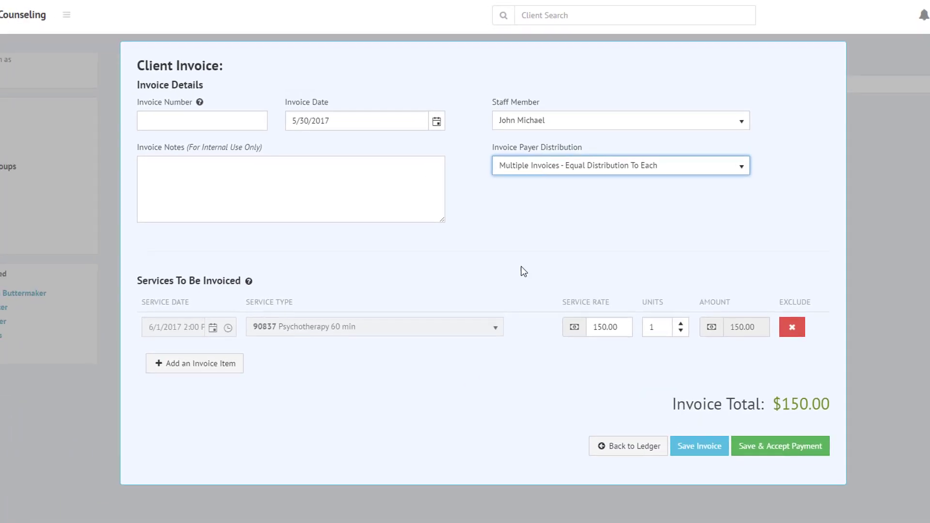
pyautogui.click(698, 451)
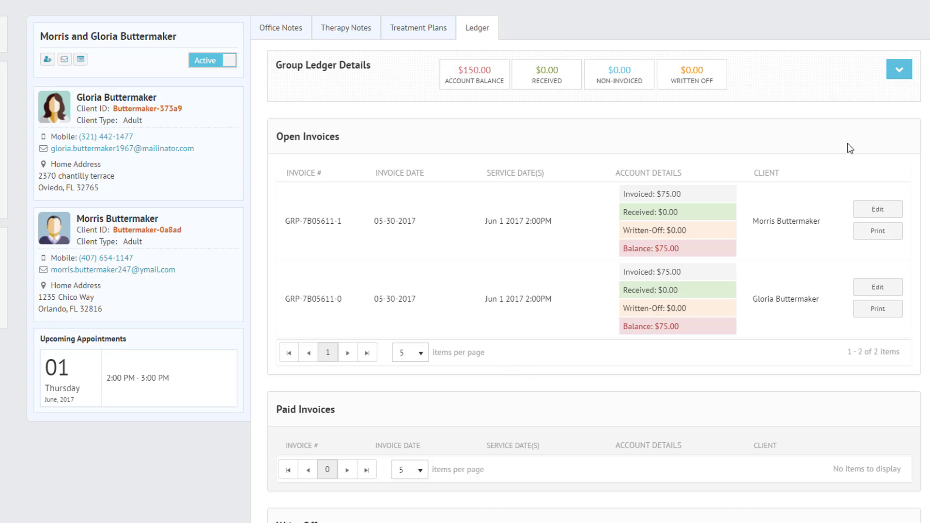
# - Start accepting a payment from the group ledger with the first listed partner as payer
pyautogui.click(897, 70)
pyautogui.click(869, 107)
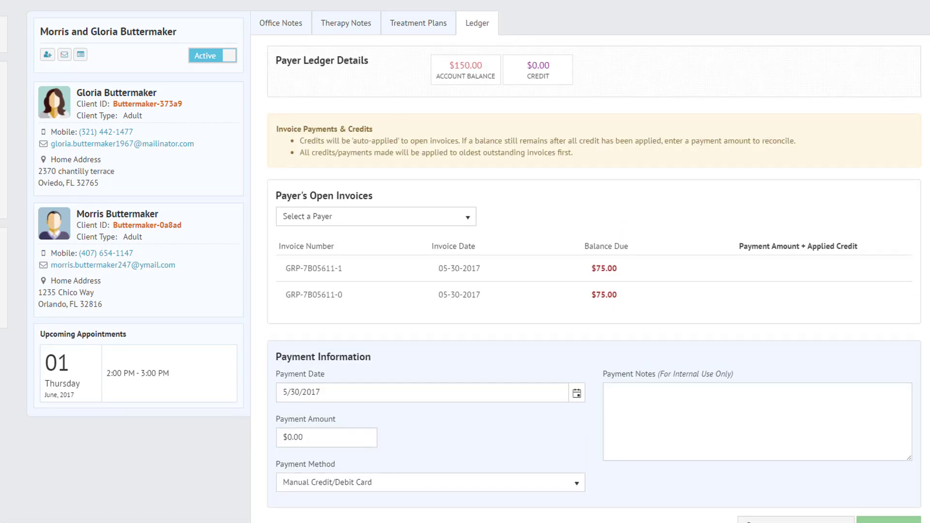
pyautogui.scroll(-1, 868, 109)
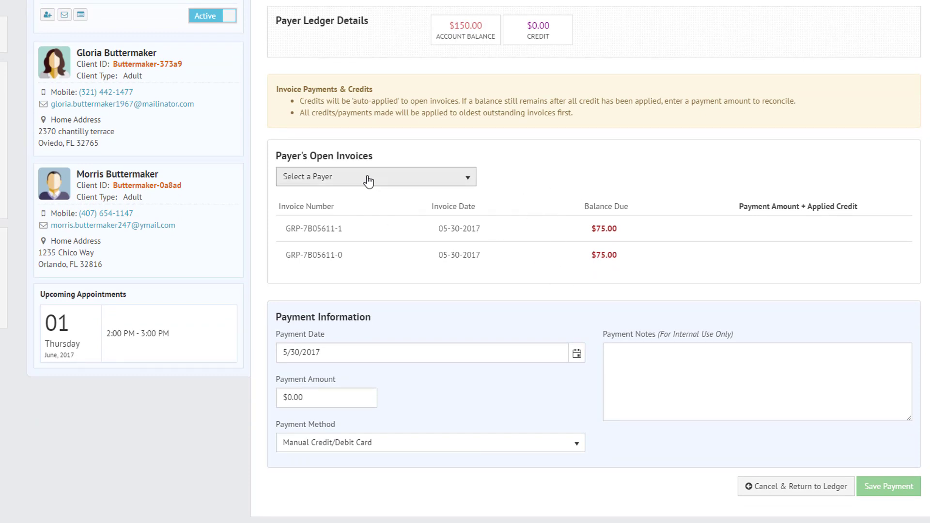
pyautogui.click(394, 182)
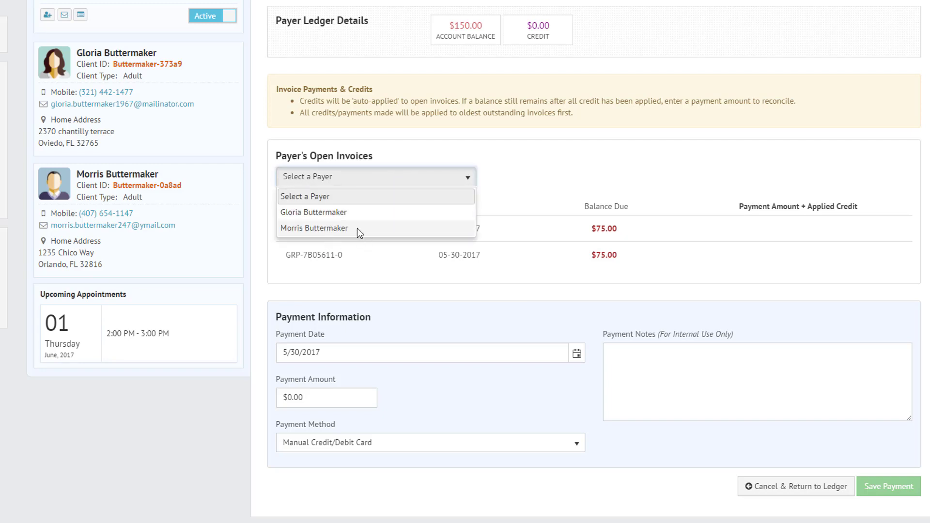
pyautogui.click(354, 214)
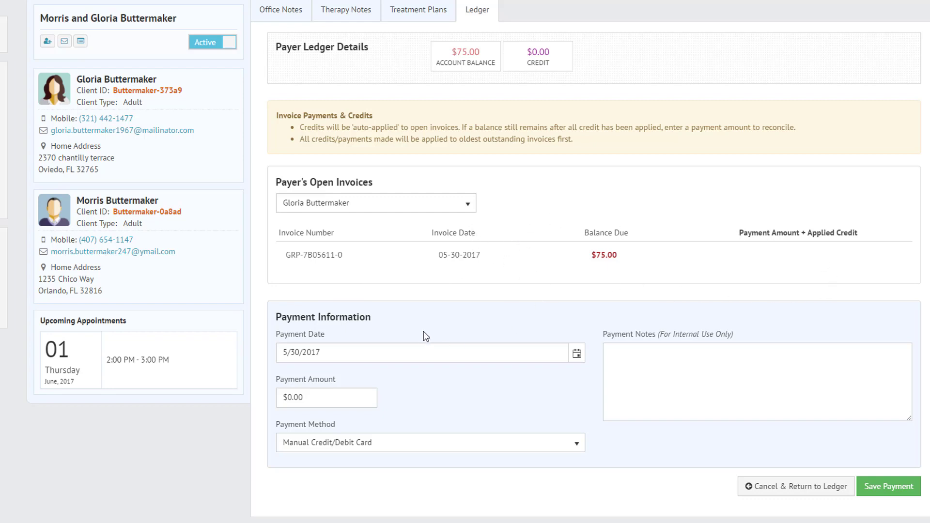
# - Enter a $75.00 payment charged to the payer's stored Stripe Visa card and save it
pyautogui.click(317, 398)
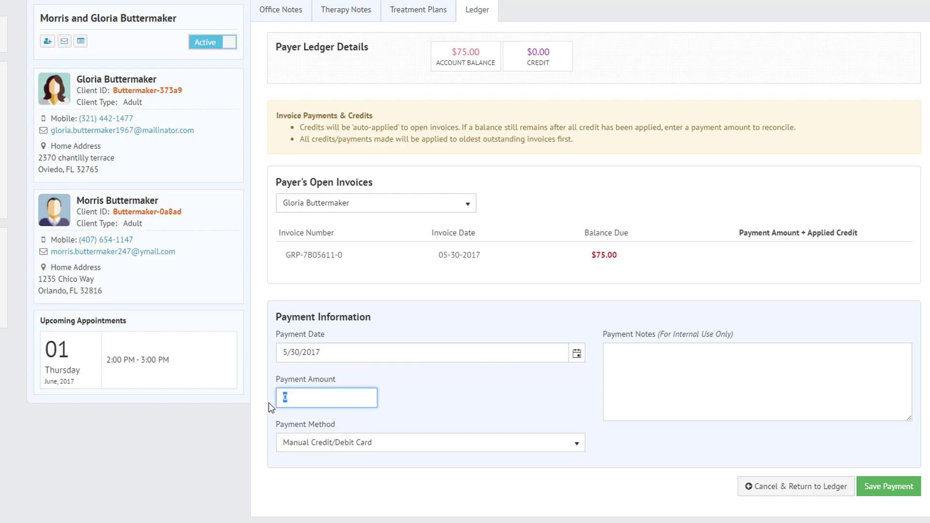
pyautogui.write('75')
pyautogui.press('Tab')
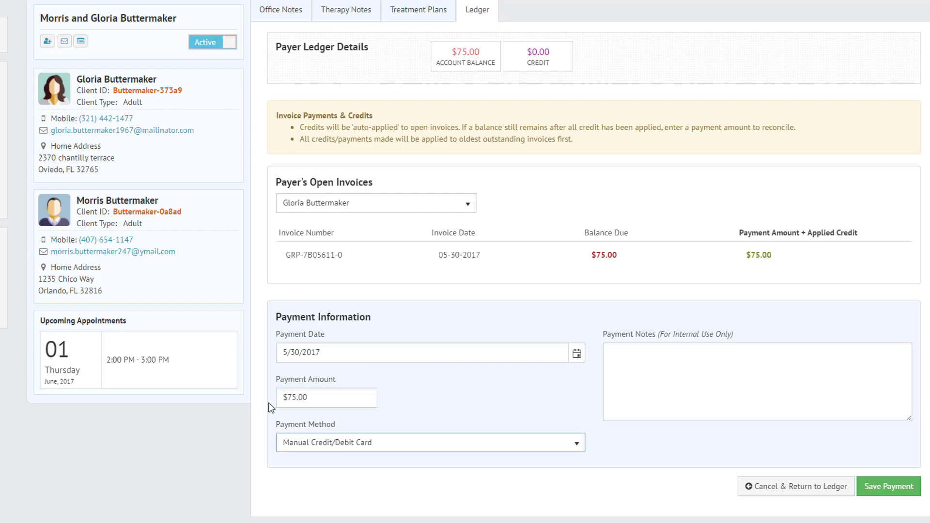
pyautogui.click(376, 446)
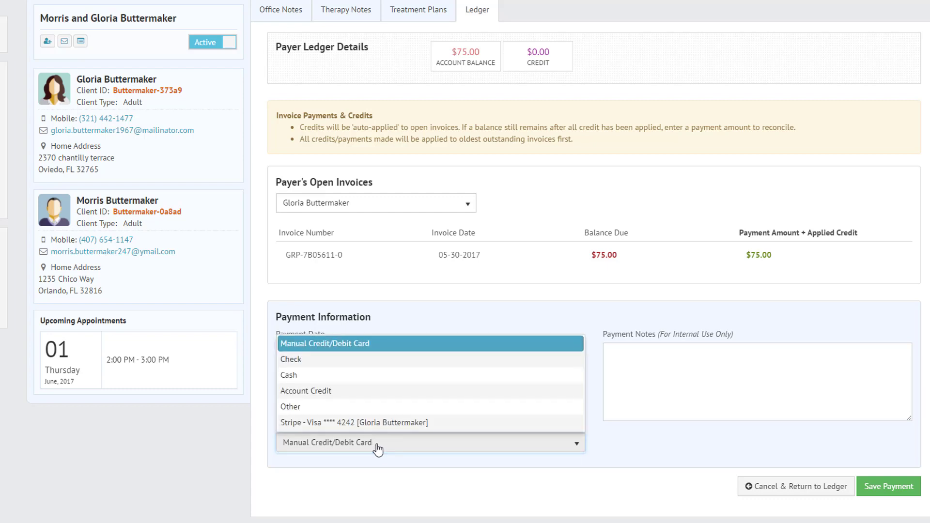
pyautogui.click(426, 422)
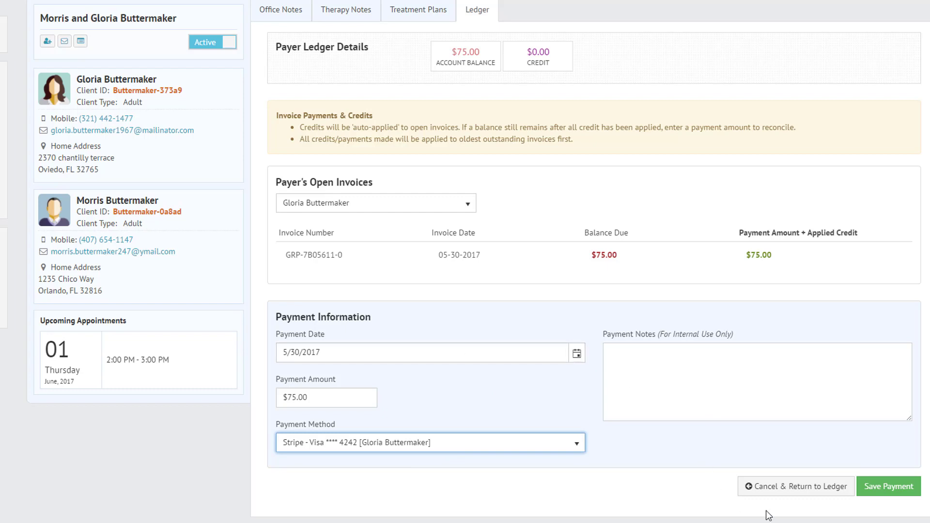
pyautogui.click(876, 489)
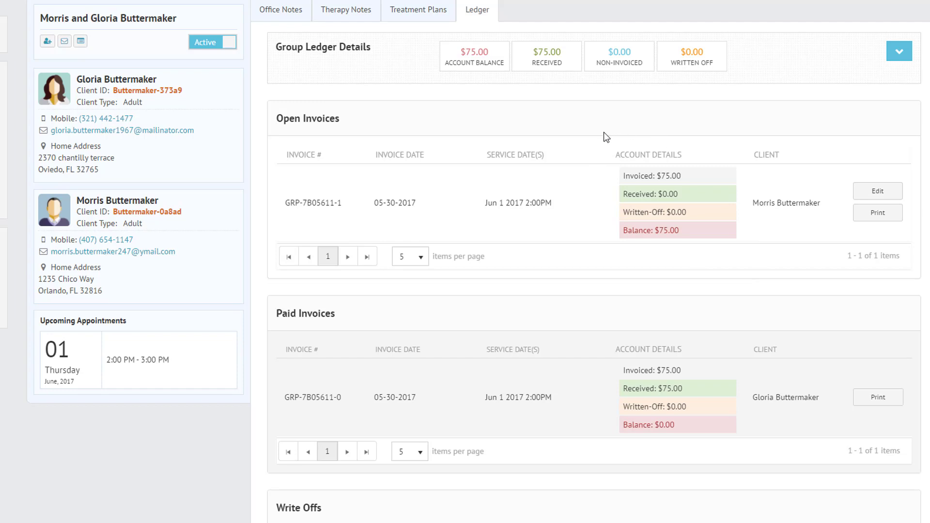
# - Start accepting another payment from the group ledger with the second listed partner as payer
pyautogui.click(899, 53)
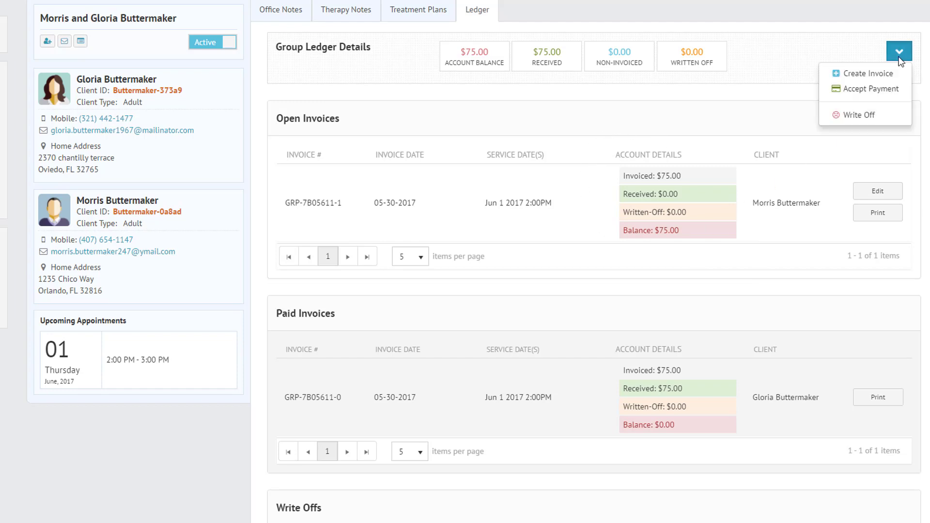
pyautogui.click(868, 93)
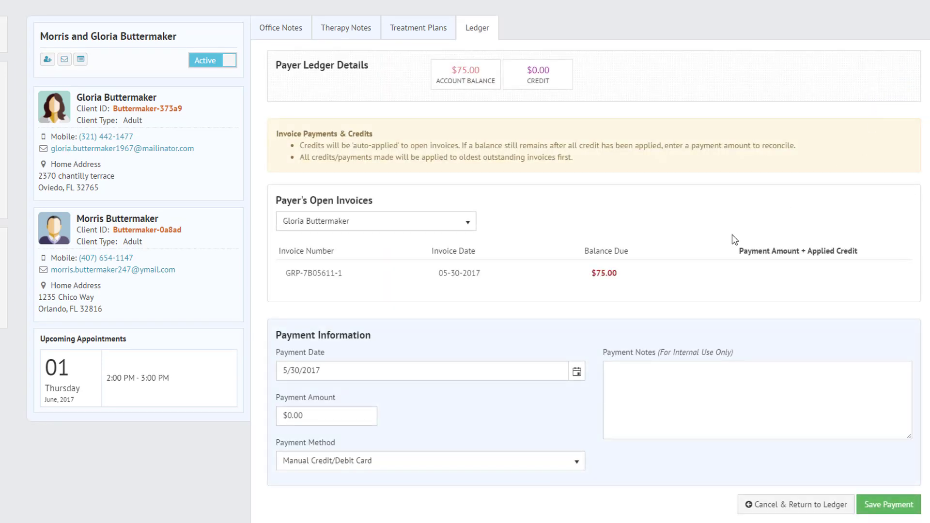
pyautogui.click(430, 229)
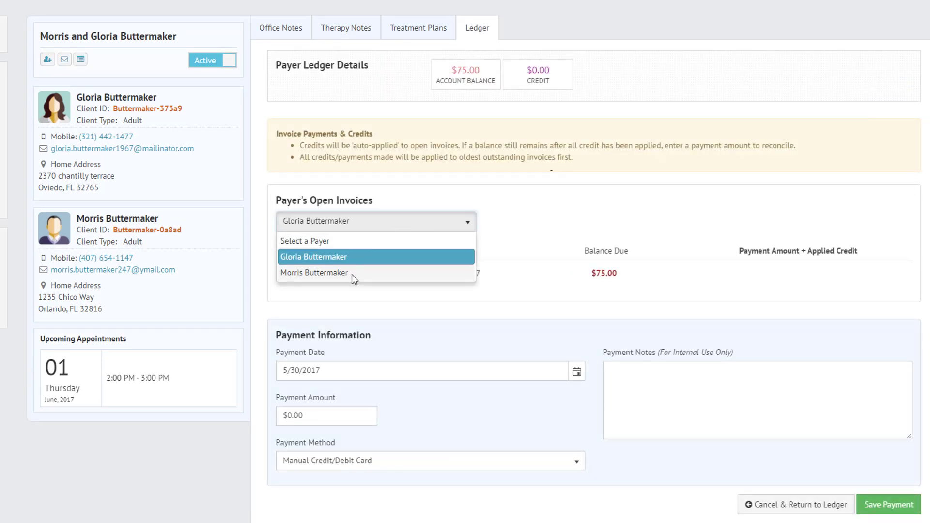
pyautogui.click(352, 273)
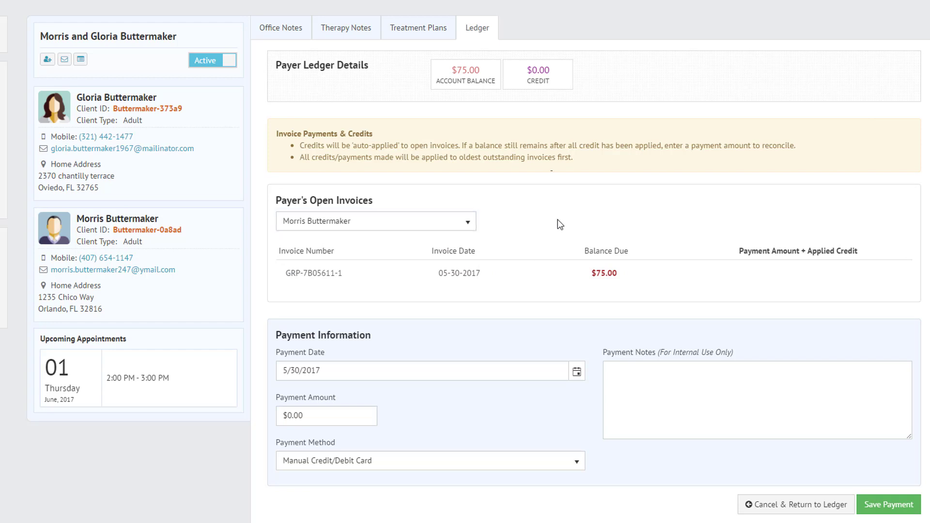
# - Enter a payment amount of $75.00, choose the second partner's stored Stripe Visa card as payment method, and save the payment
pyautogui.moveTo(316, 415); pyautogui.dragTo(261, 414)
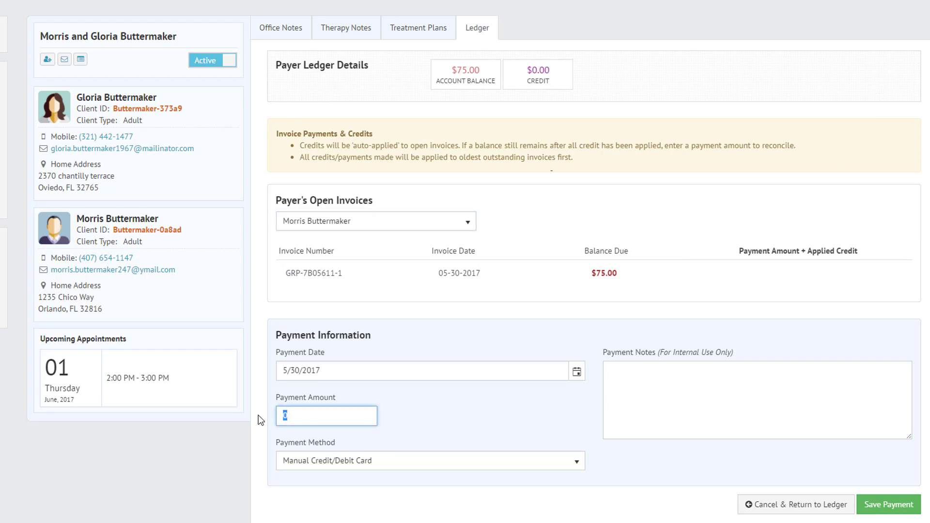
pyautogui.write('75.00')
pyautogui.press('Tab')
pyautogui.click(357, 468)
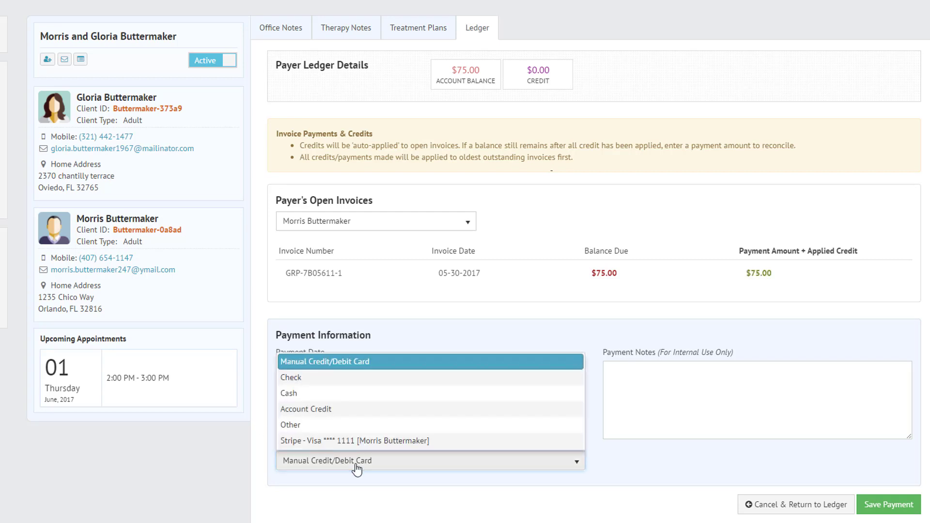
pyautogui.click(355, 445)
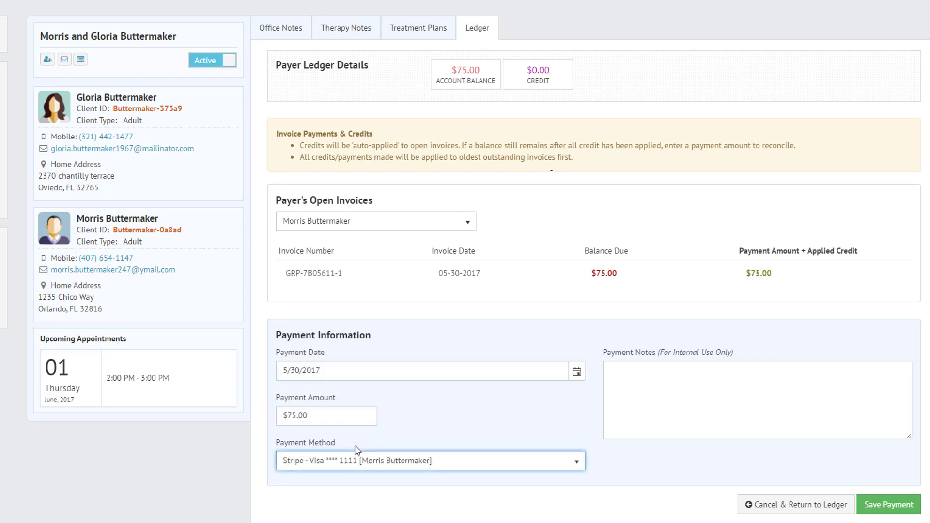
pyautogui.click(869, 502)
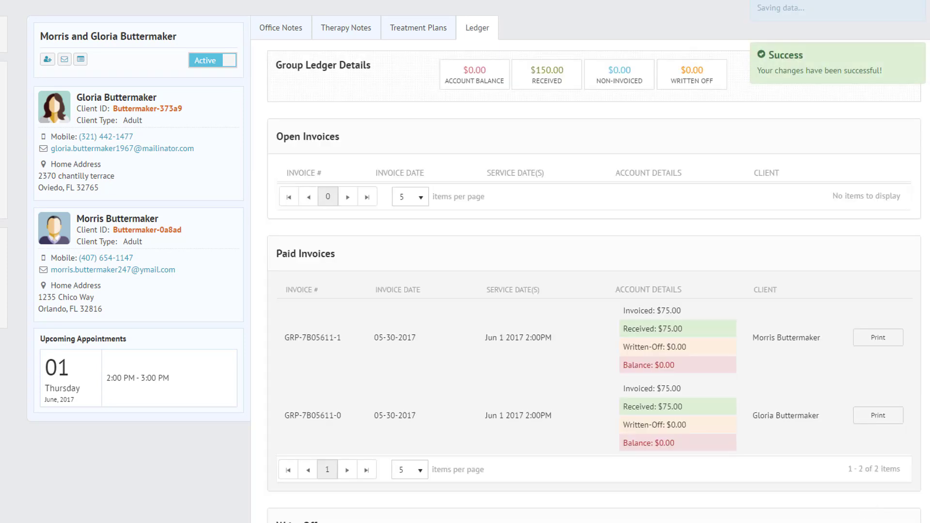
pyautogui.scroll(-1, 820, 269)
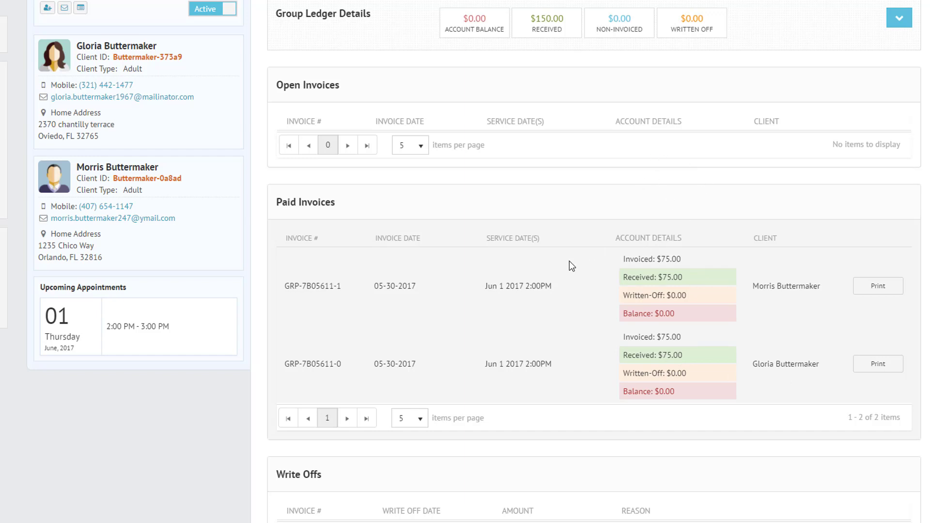
pyautogui.scroll(1, 857, 275)
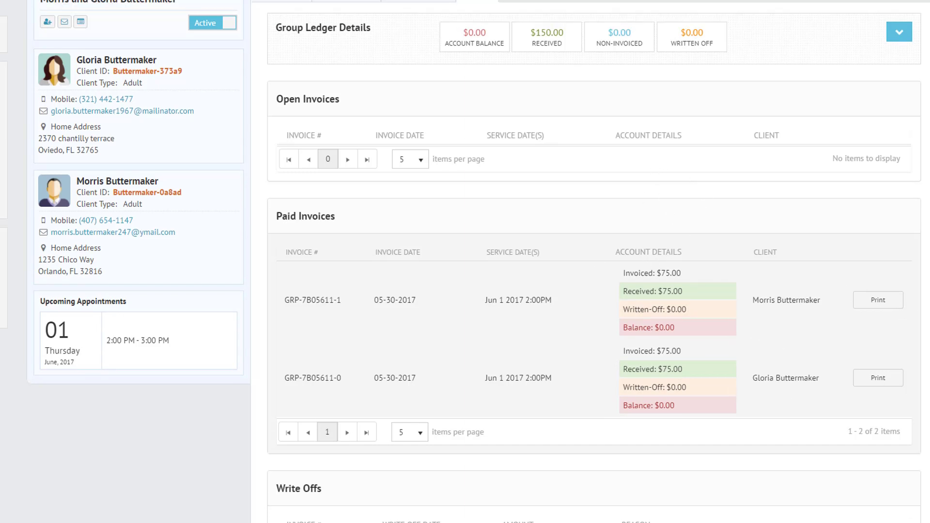
pyautogui.scroll(2, 479, 261)
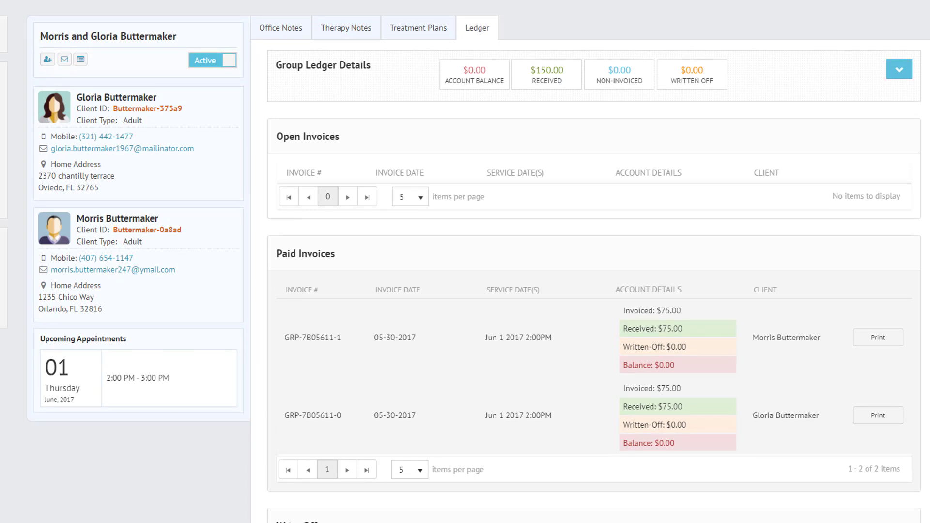